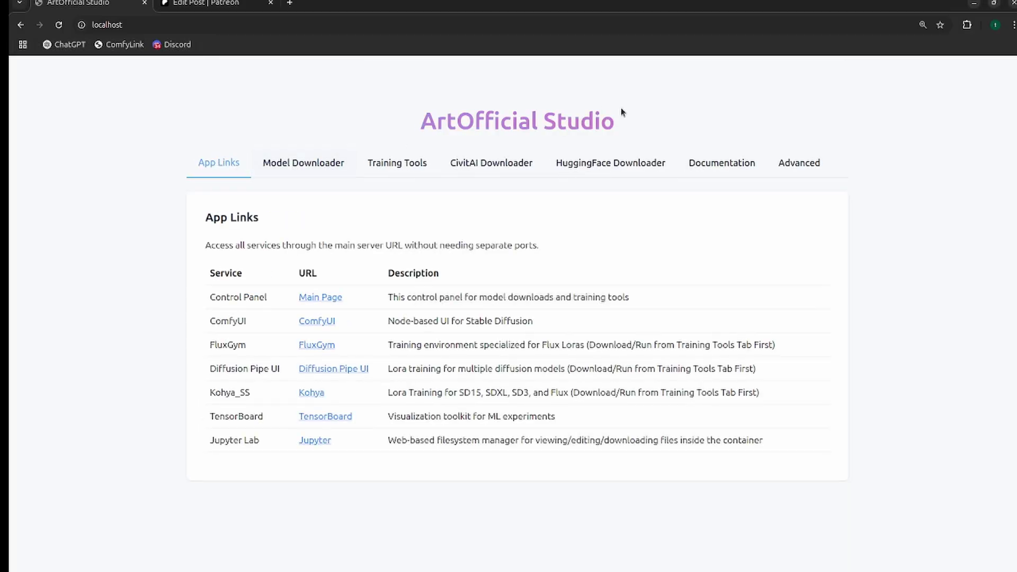
pyautogui.moveTo(422, 129); pyautogui.dragTo(626, 122)
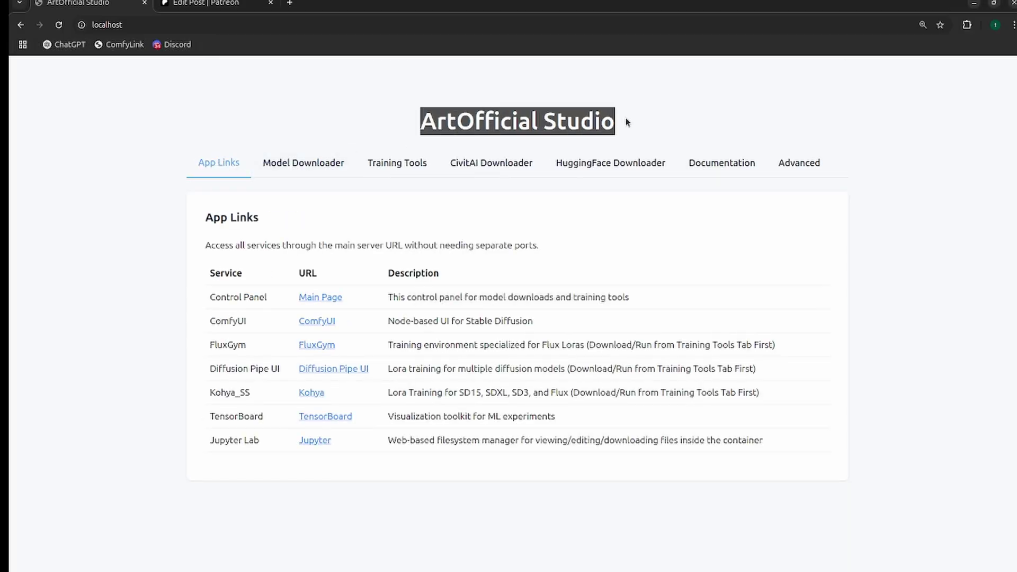
pyautogui.click(622, 122)
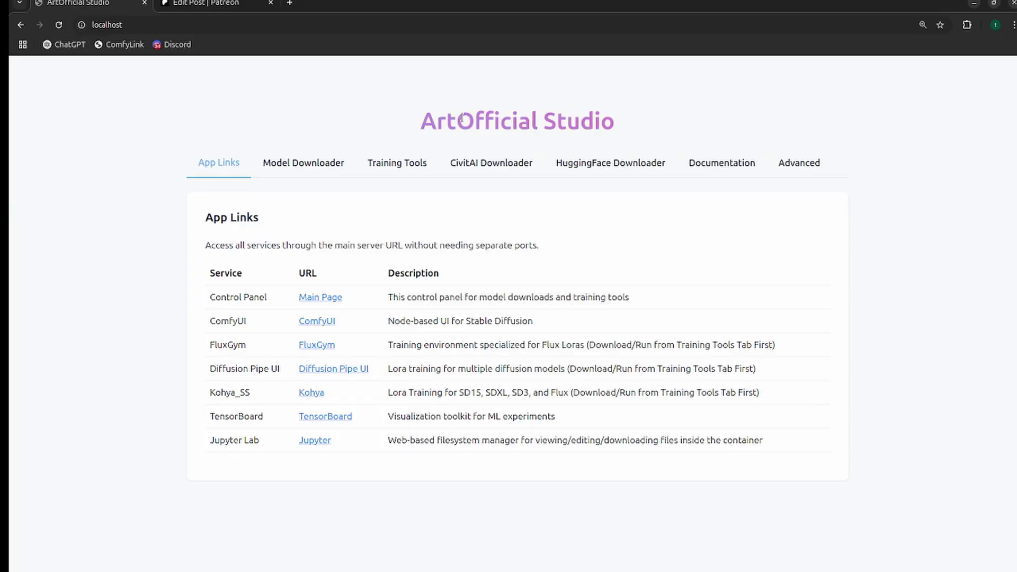
pyautogui.moveTo(414, 129); pyautogui.dragTo(643, 122)
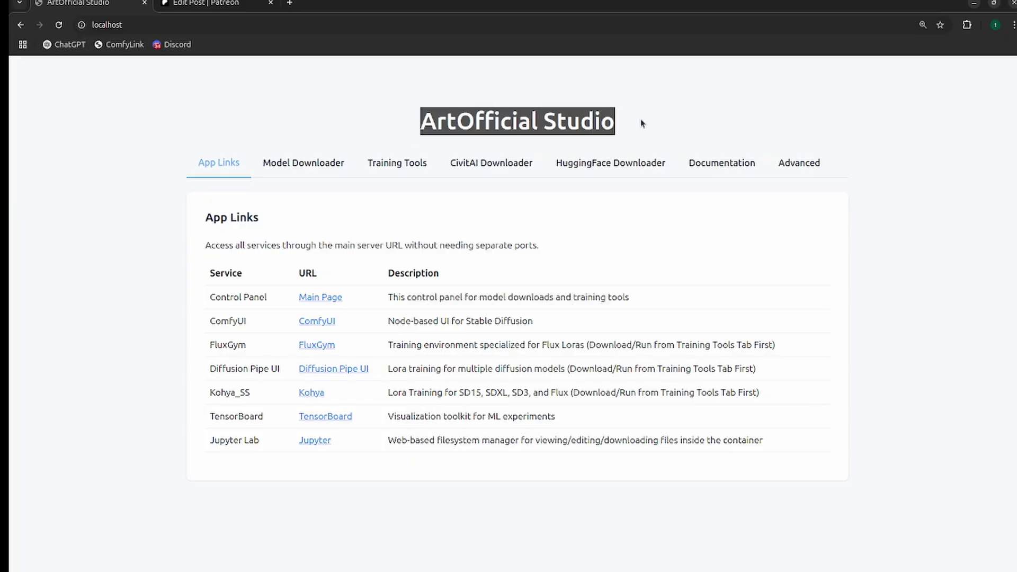
pyautogui.click(397, 114)
# Open the download_w_phantom.sh attachment from the Patreon post and review its text encoder, VAE and diffusion model download links
pyautogui.click(189, 3)
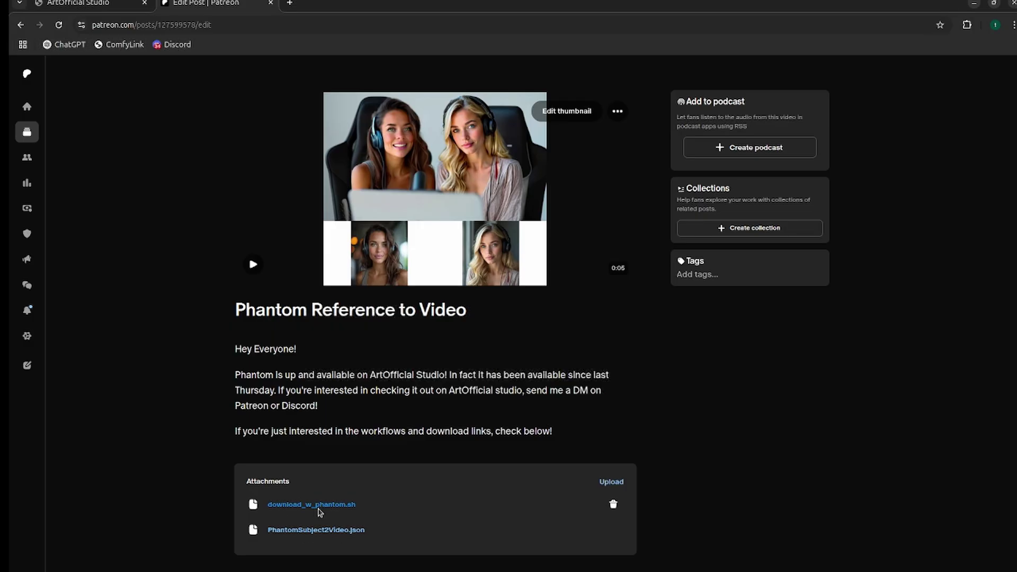
pyautogui.click(319, 511)
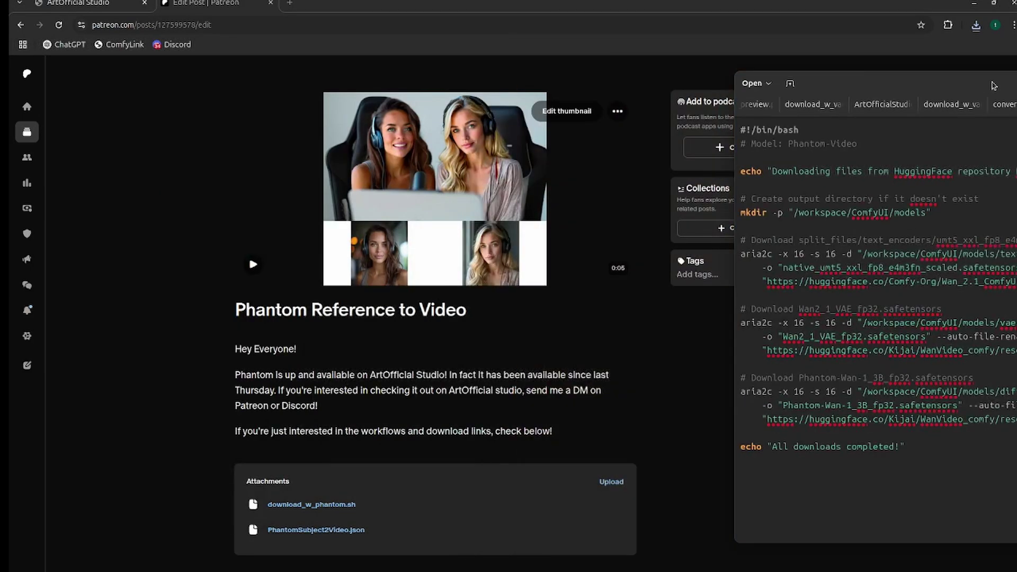
pyautogui.moveTo(992, 86); pyautogui.dragTo(344, 81)
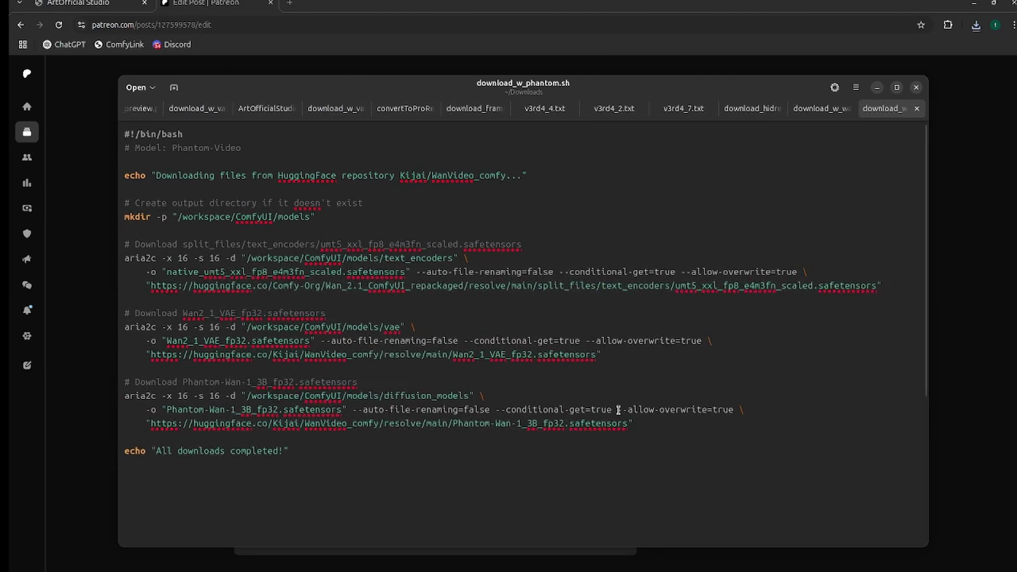
pyautogui.moveTo(634, 422); pyautogui.dragTo(105, 243)
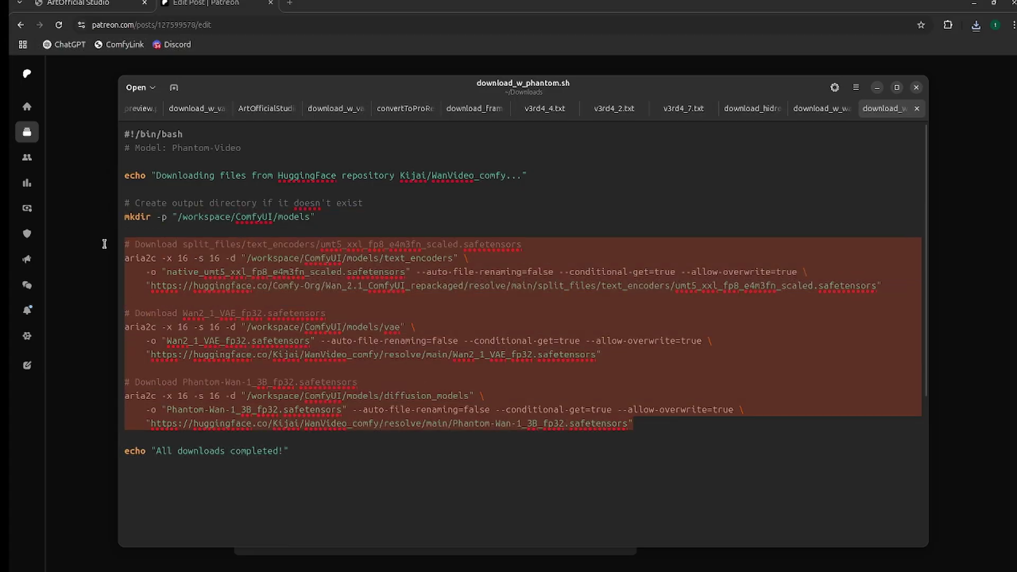
pyautogui.click(377, 265)
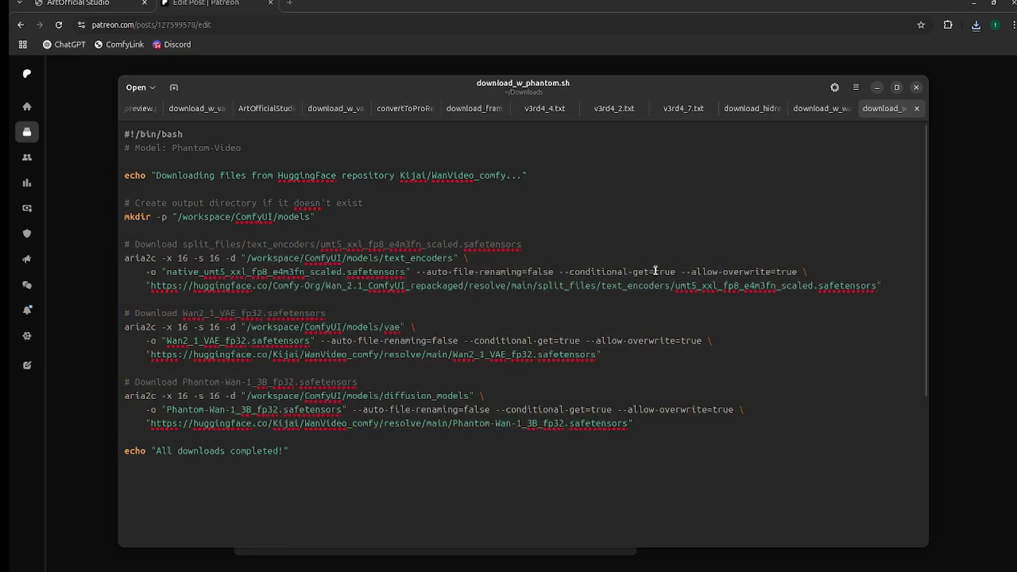
pyautogui.moveTo(879, 290); pyautogui.dragTo(310, 286)
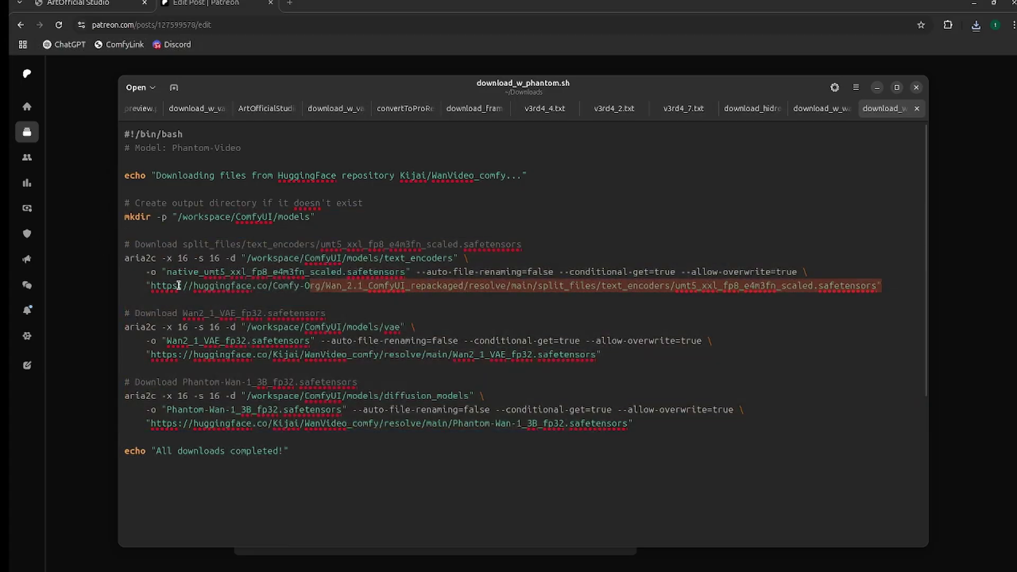
pyautogui.click(178, 286)
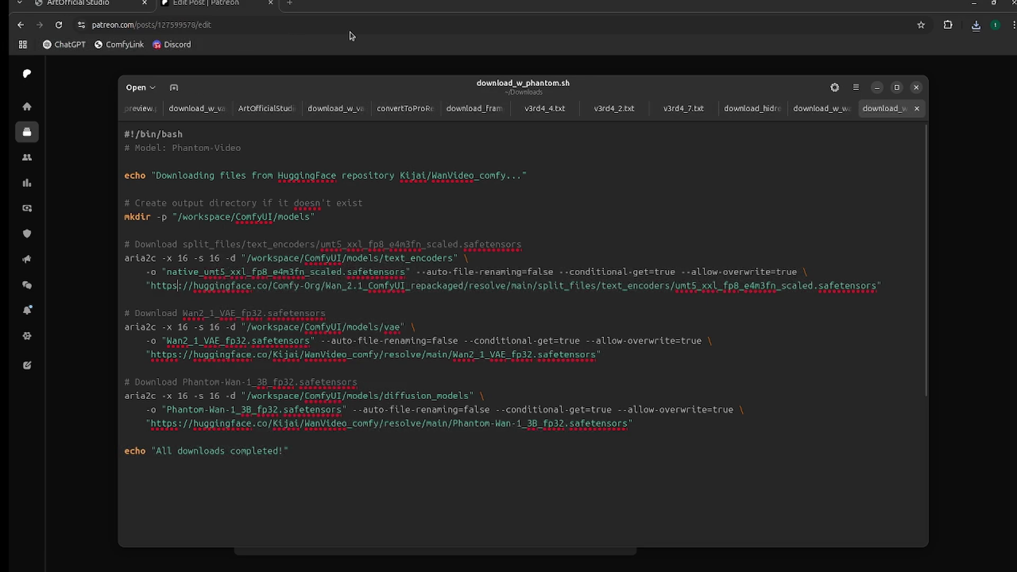
pyautogui.moveTo(375, 84); pyautogui.dragTo(1016, 85)
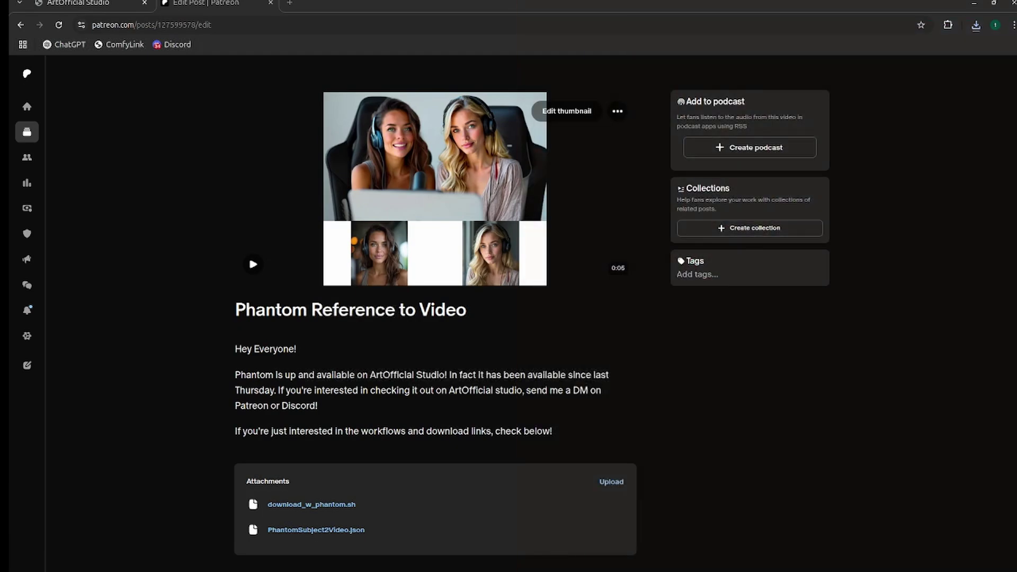
# Select Phantom-Video in ArtOfficial Studio's Model Downloader and download the selected model
pyautogui.click(93, 3)
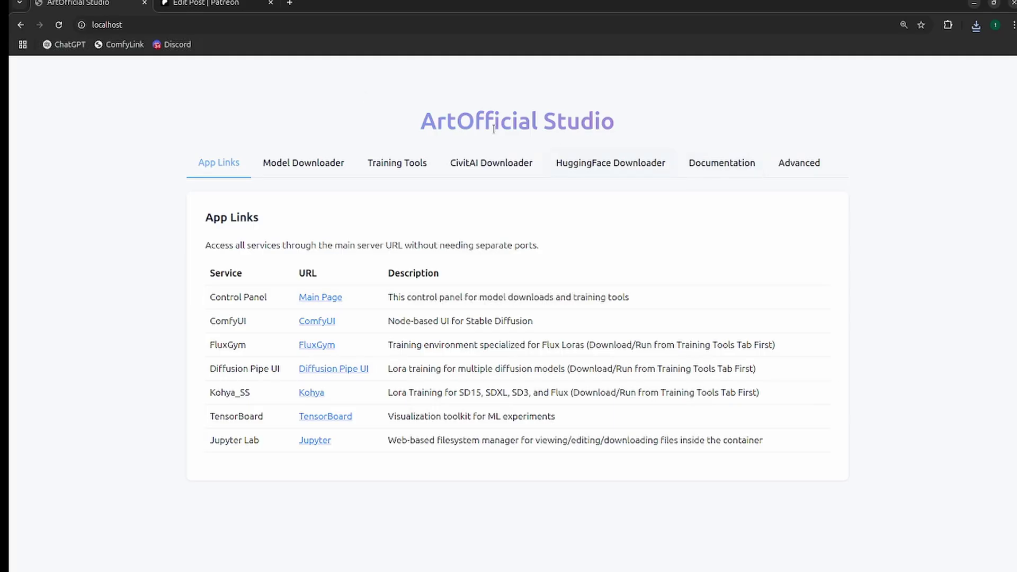
pyautogui.click(302, 168)
pyautogui.scroll(-5, 497, 256)
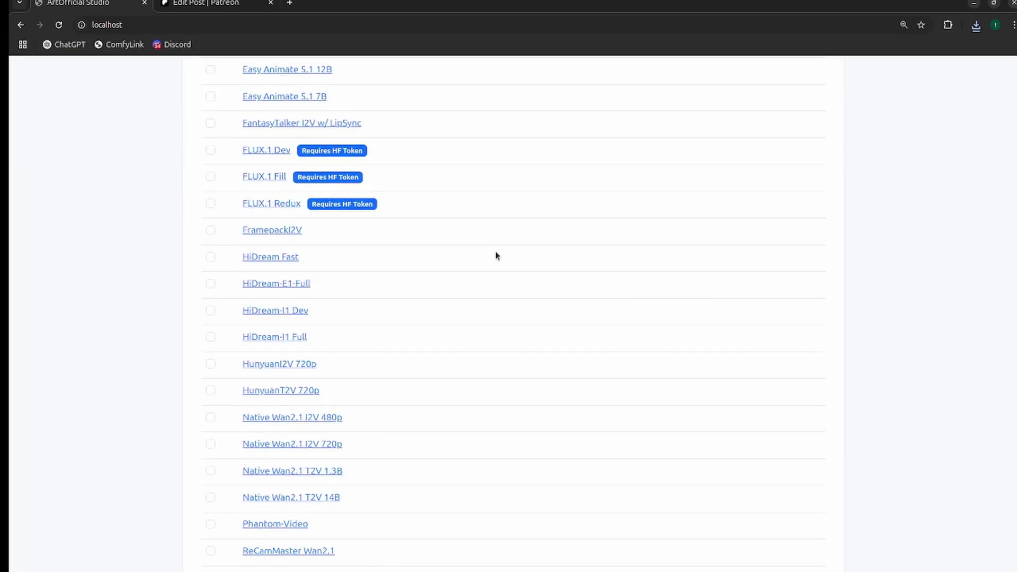
pyautogui.scroll(-1, 495, 256)
pyautogui.scroll(-1, 228, 429)
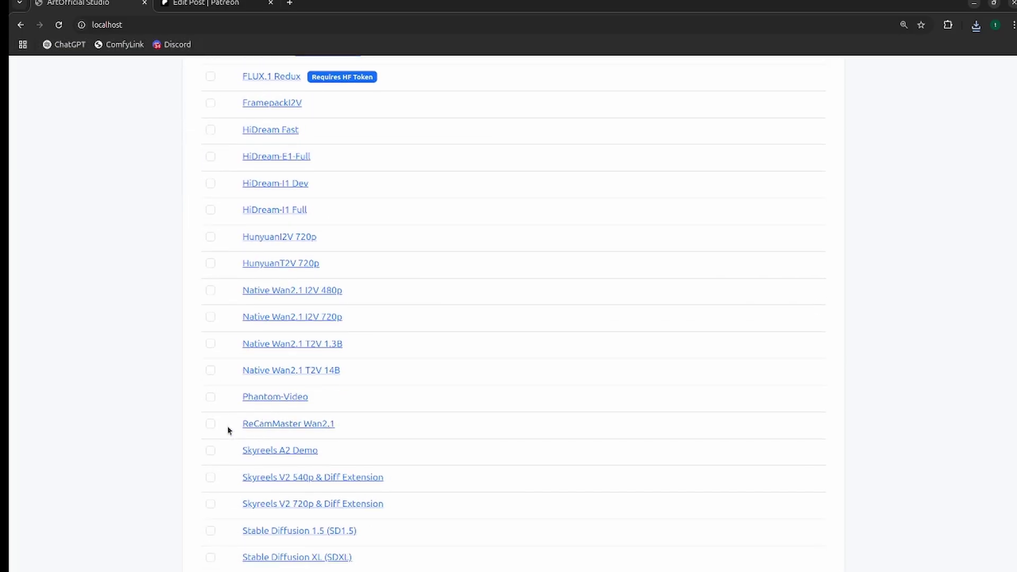
pyautogui.scroll(7, 209, 397)
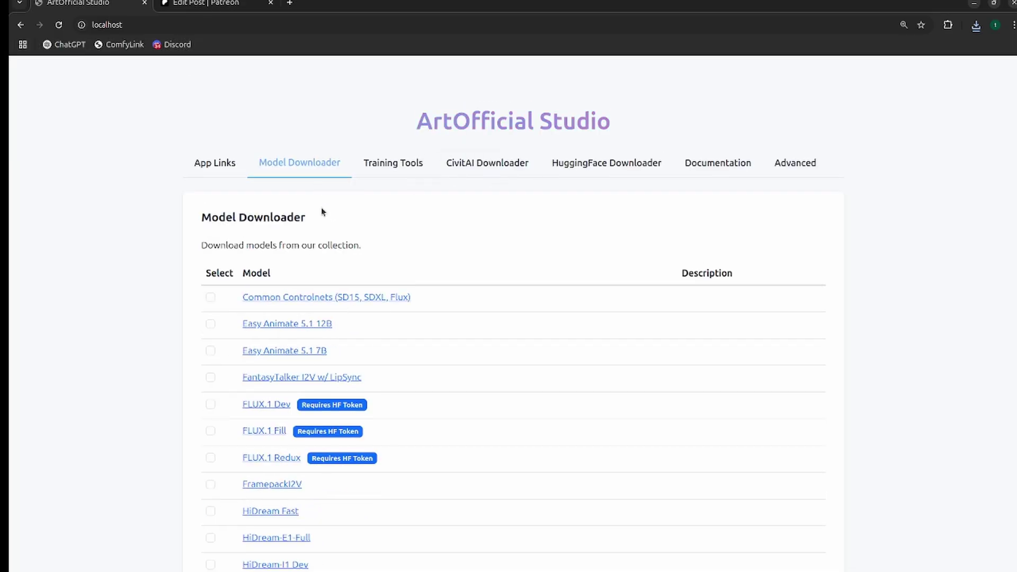
pyautogui.scroll(-13, 334, 302)
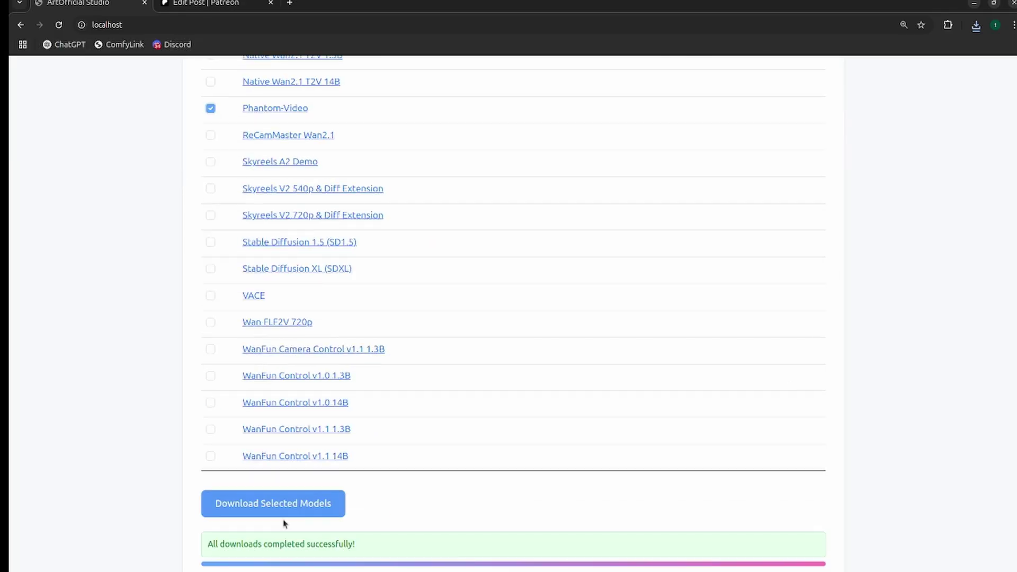
pyautogui.click(284, 510)
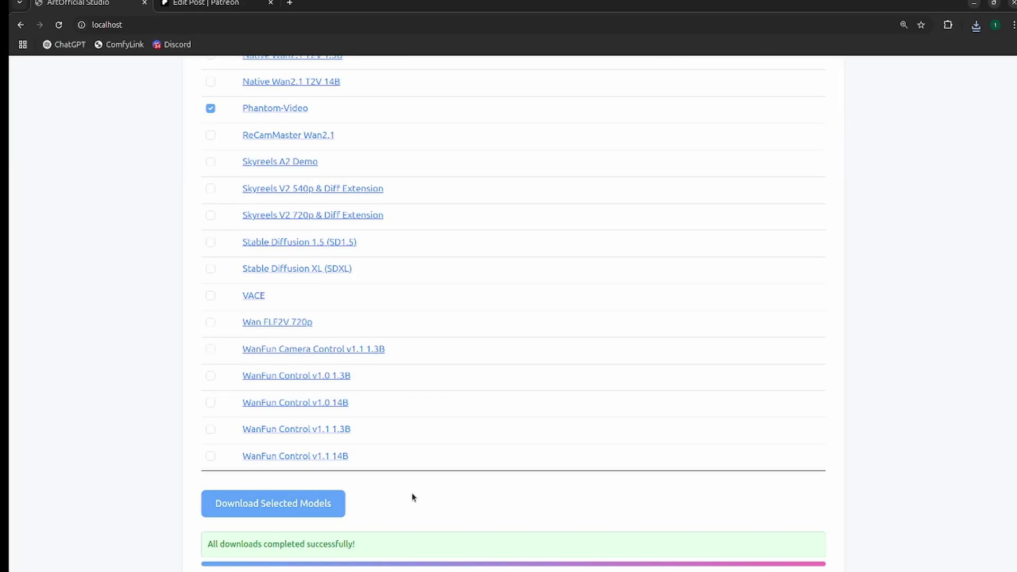
# Return to the studio's app links and open ComfyUI
pyautogui.scroll(13, 449, 474)
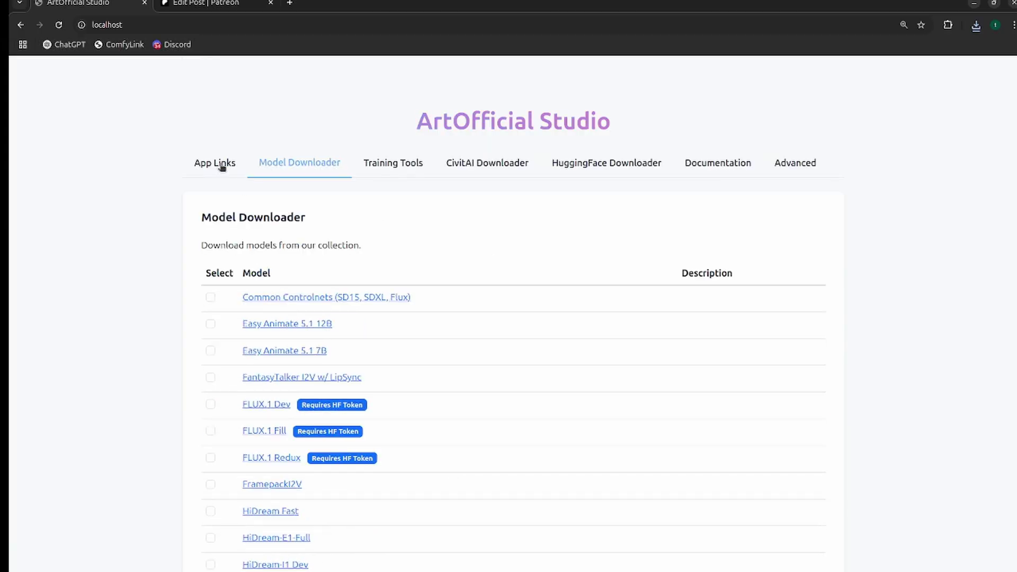
pyautogui.click(222, 166)
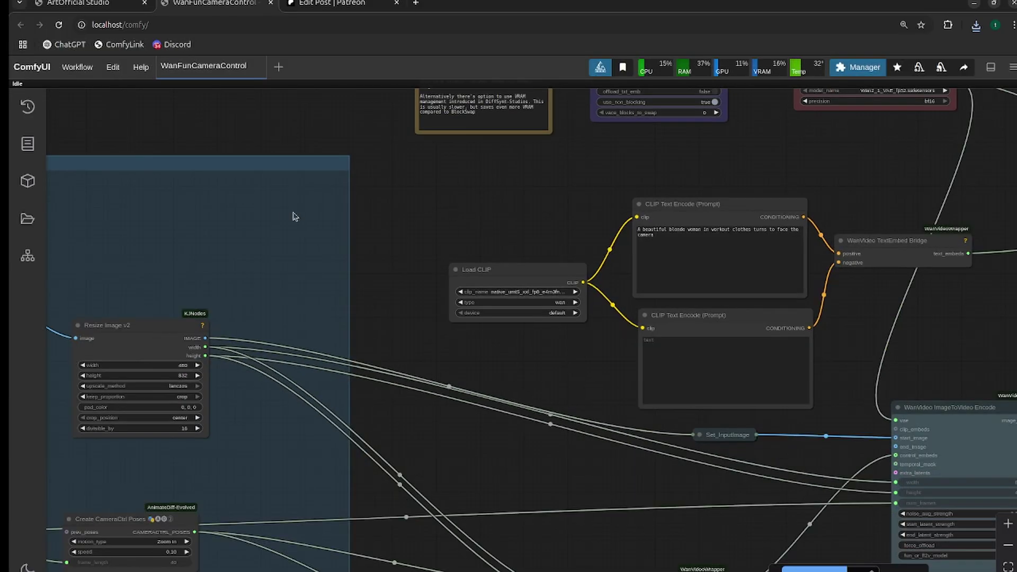
pyautogui.moveTo(293, 214); pyautogui.dragTo(280, 234)
pyautogui.scroll(-2, 522, 221)
pyautogui.scroll(4, 425, 213)
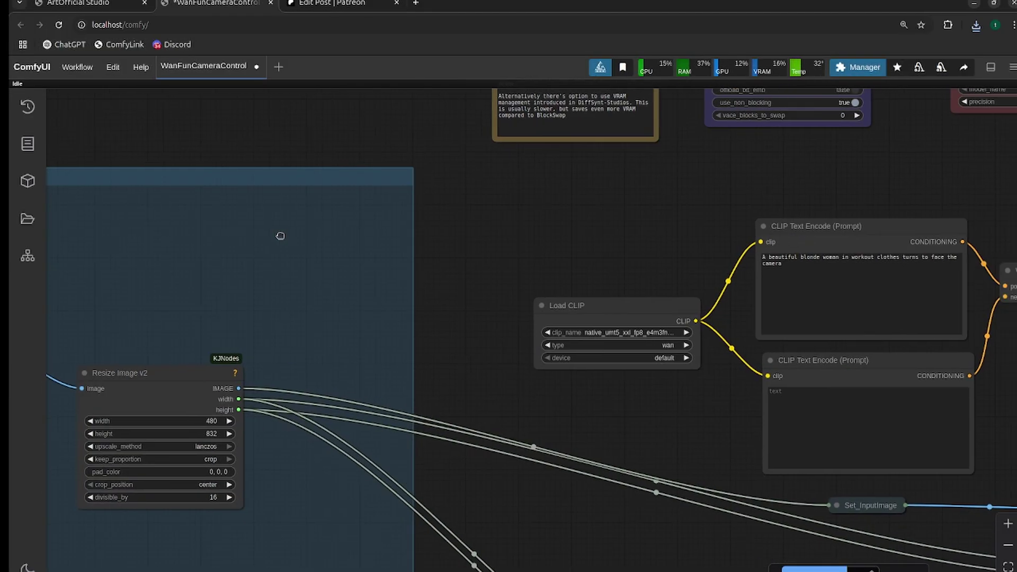
pyautogui.scroll(-1, 328, 224)
# Search the saved workflows for "phantom" and open PhantomSubject2Video.json from the Reference2Vid folder
pyautogui.click(27, 219)
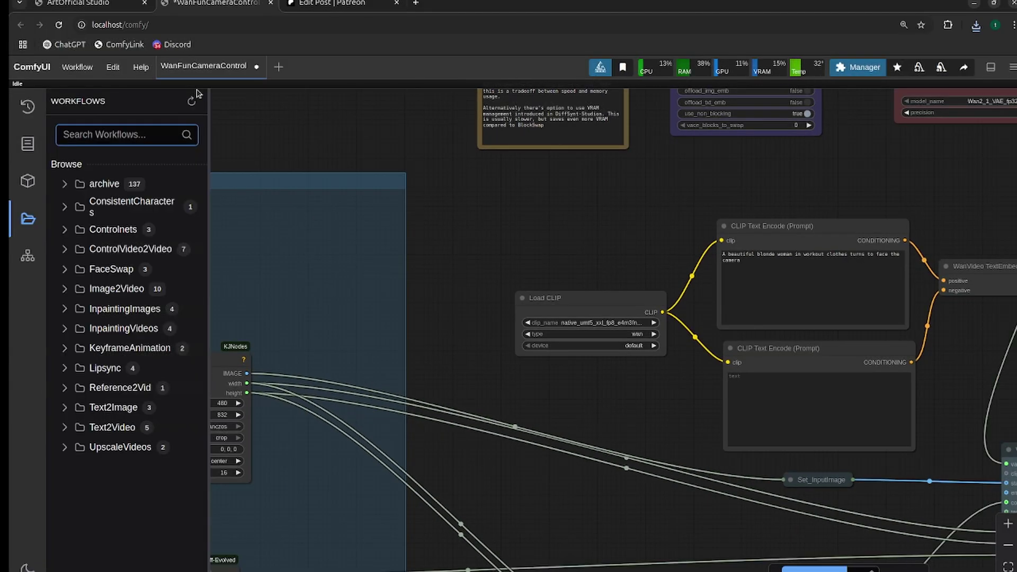
pyautogui.write('phantom')
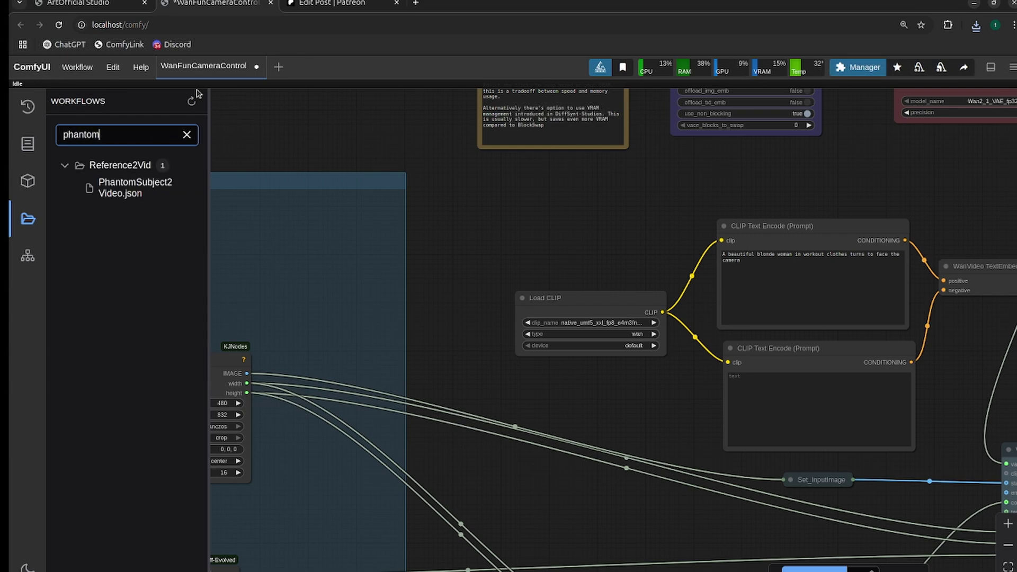
pyautogui.click(150, 189)
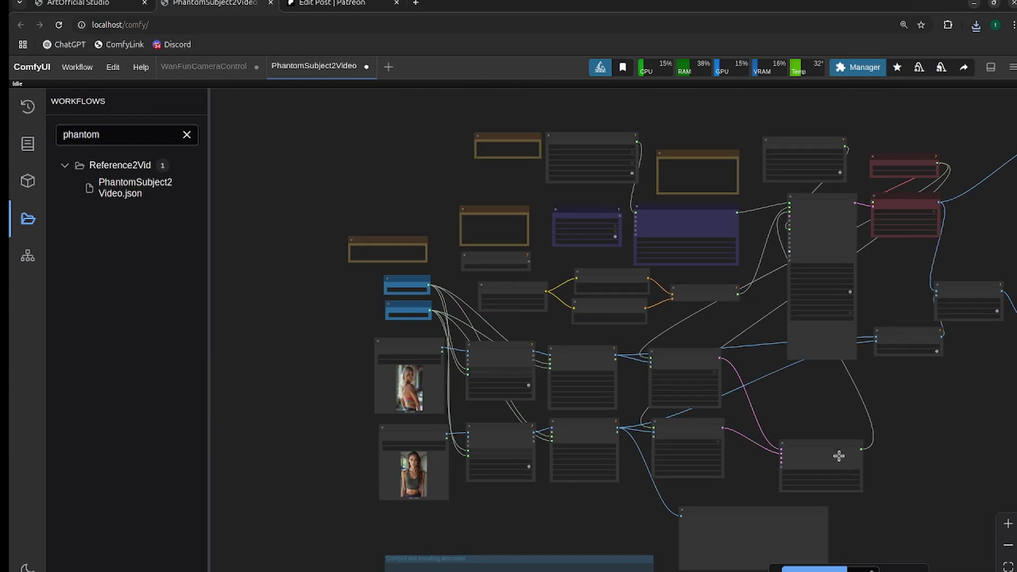
# Examine the Phantom workflow's Torch Compile Settings, BlockSwap, VRAM Management and TeaCache nodes along with their notes
pyautogui.scroll(4, 789, 361)
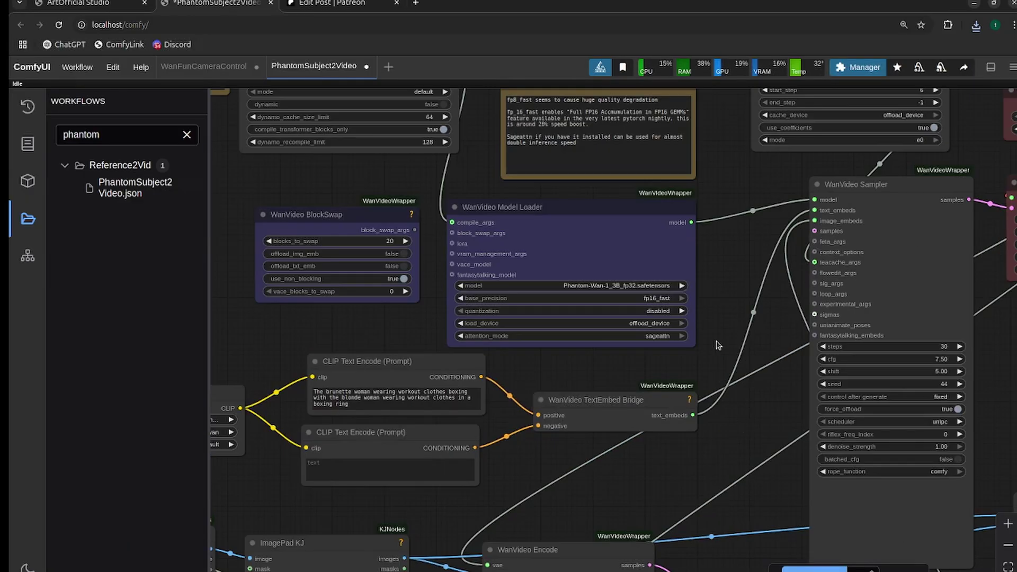
pyautogui.moveTo(717, 312); pyautogui.dragTo(812, 385)
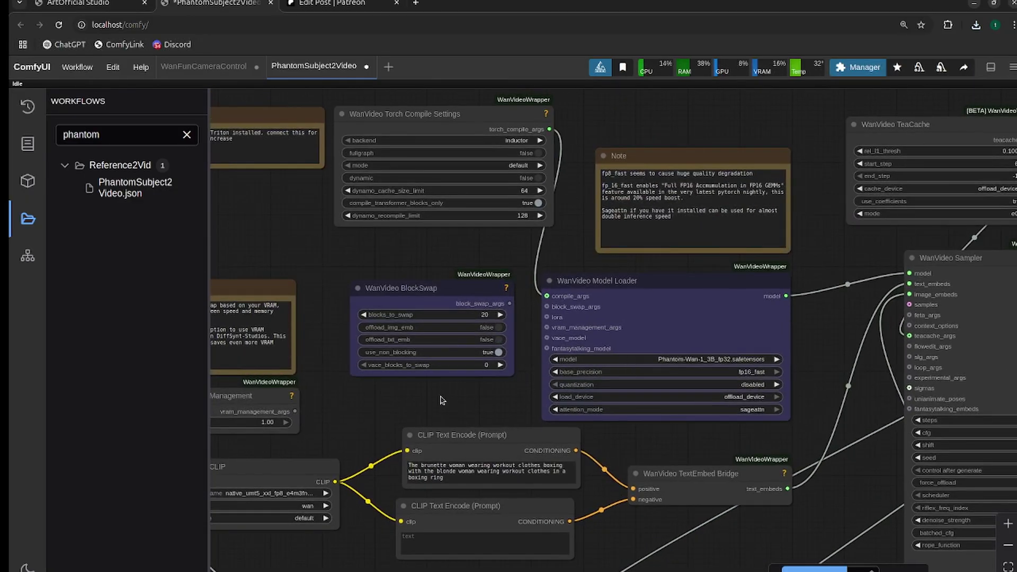
pyautogui.hscroll(-3, 442, 400)
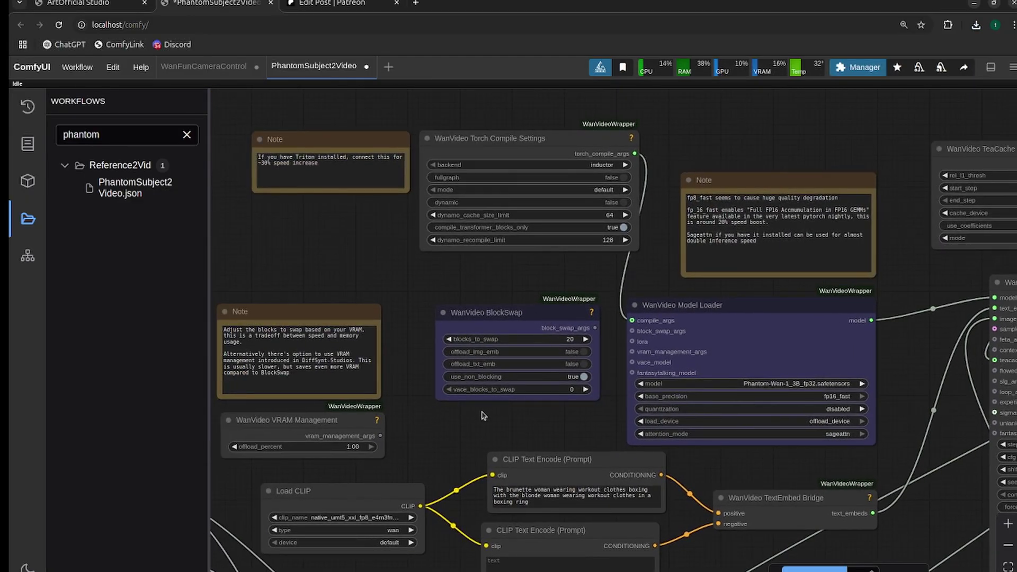
pyautogui.moveTo(534, 423); pyautogui.dragTo(291, 498)
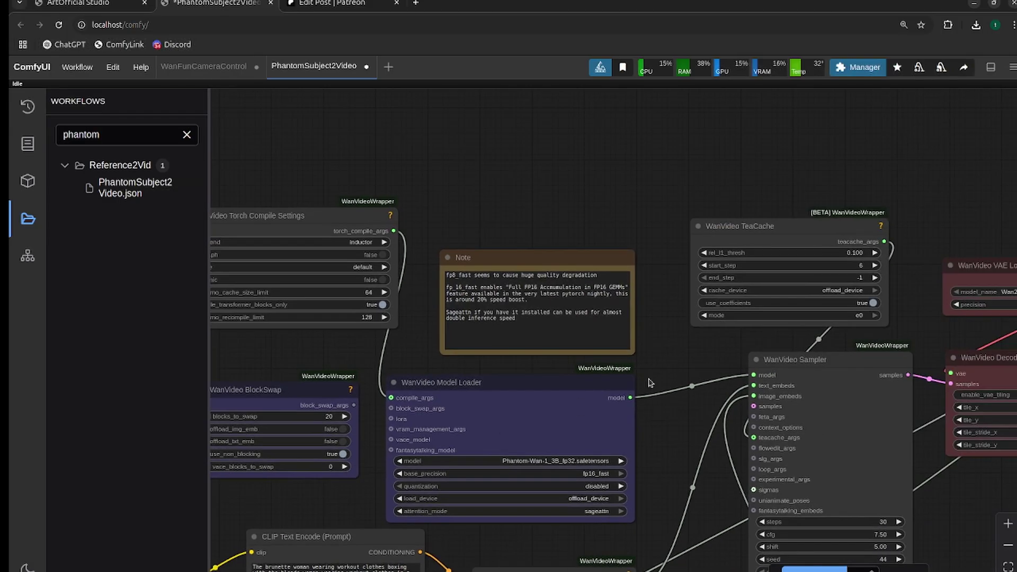
pyautogui.scroll(-2, 661, 374)
pyautogui.moveTo(679, 363); pyautogui.dragTo(509, 302)
pyautogui.hscroll(-10, 816, 450)
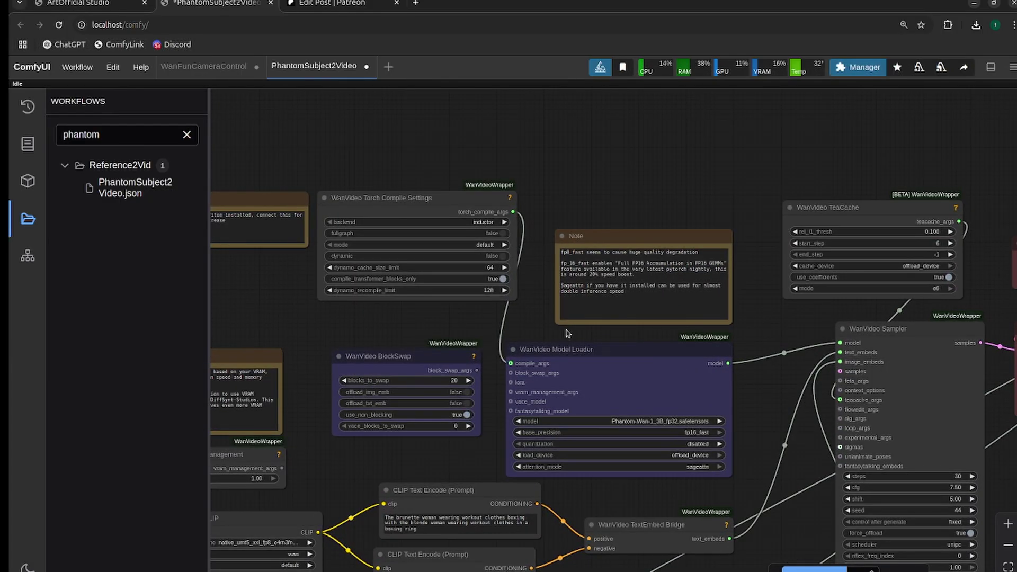
pyautogui.scroll(1, 563, 335)
pyautogui.moveTo(562, 334); pyautogui.dragTo(755, 291)
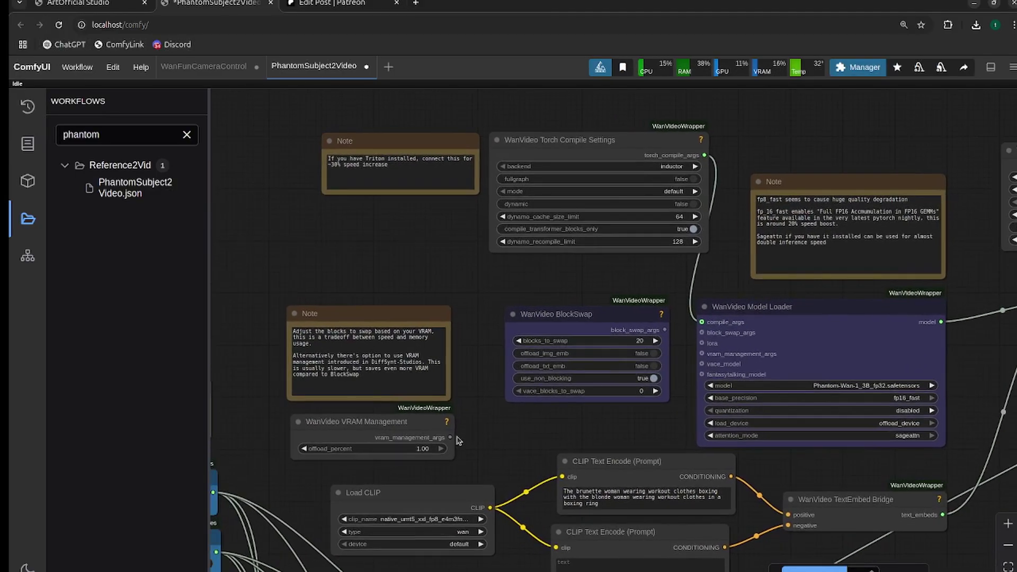
# Examine which model files are chosen in the WanVideo Model Loader, WanVideo VAE Loader and Load CLIP nodes
pyautogui.moveTo(496, 438); pyautogui.dragTo(368, 361)
pyautogui.scroll(1, 503, 388)
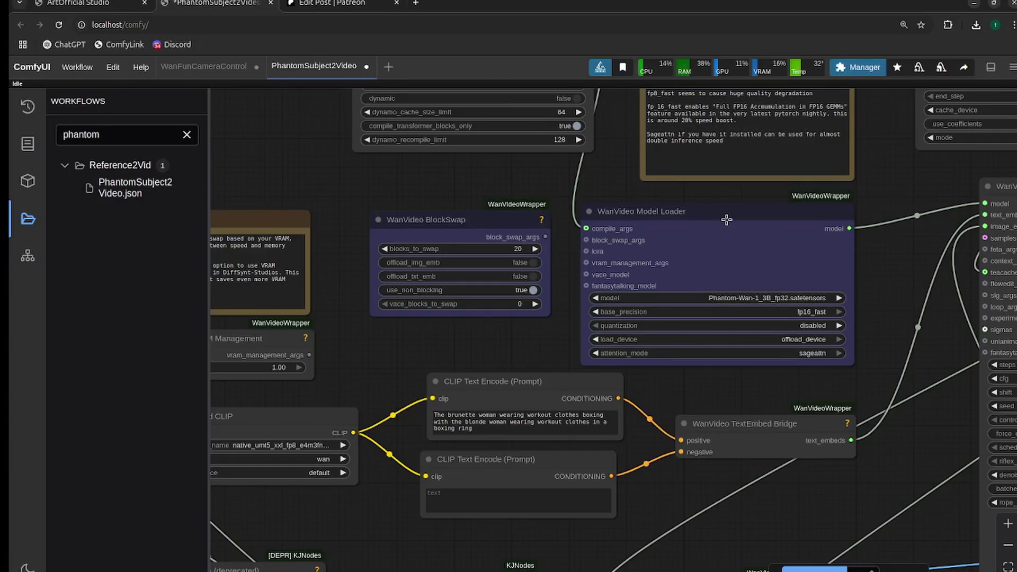
pyautogui.hscroll(10, 922, 276)
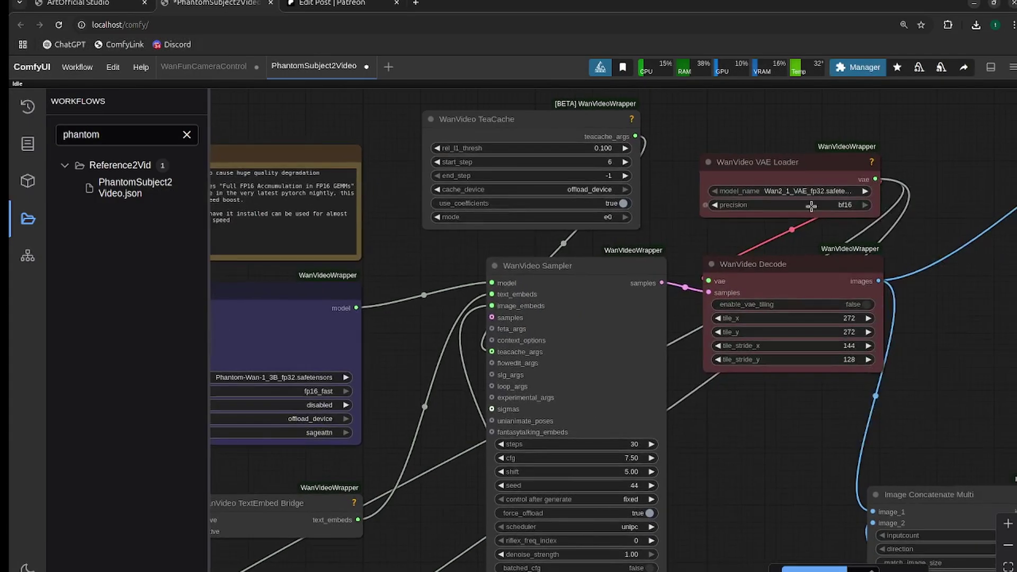
pyautogui.hscroll(-10, 519, 245)
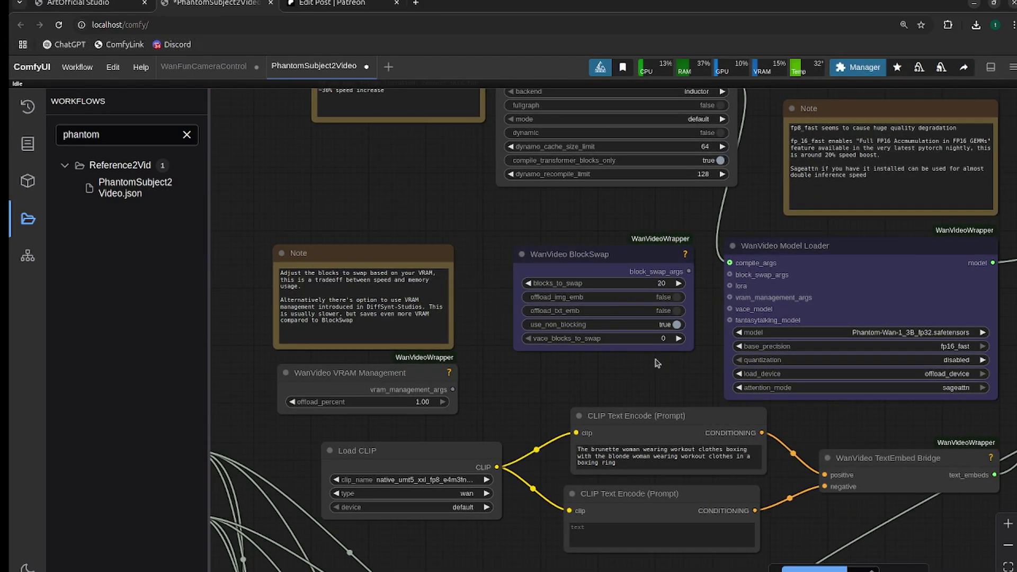
pyautogui.scroll(-3, 655, 347)
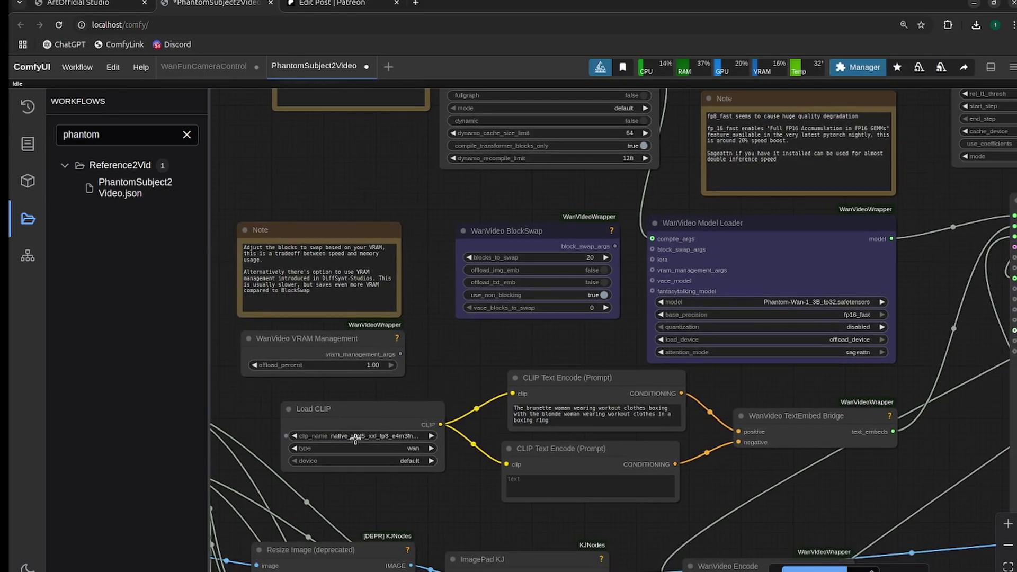
pyautogui.moveTo(553, 340); pyautogui.dragTo(520, 362)
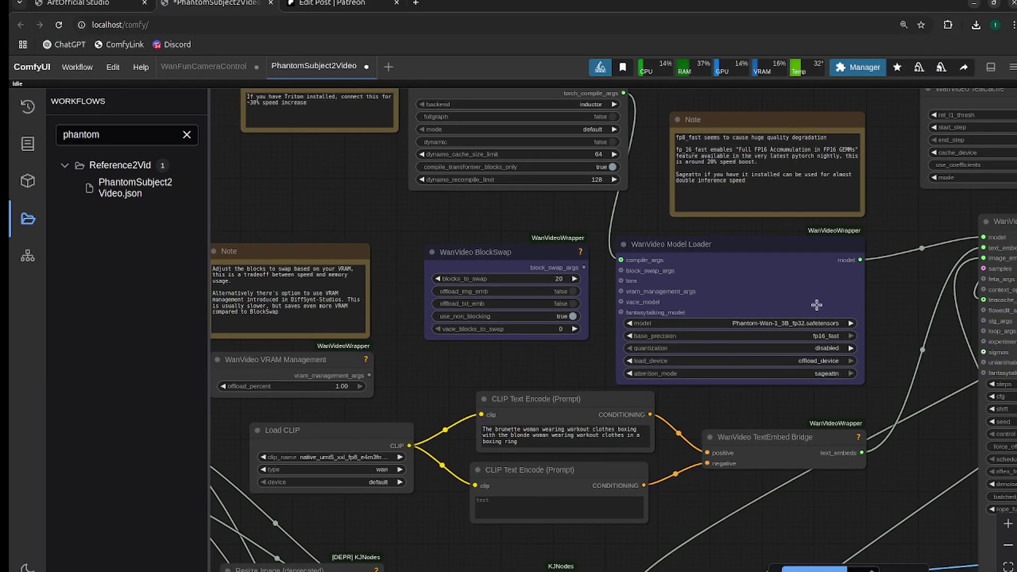
pyautogui.scroll(3, 831, 307)
pyautogui.moveTo(880, 300); pyautogui.dragTo(802, 191)
pyautogui.scroll(-4, 802, 190)
pyautogui.moveTo(779, 355); pyautogui.dragTo(915, 239)
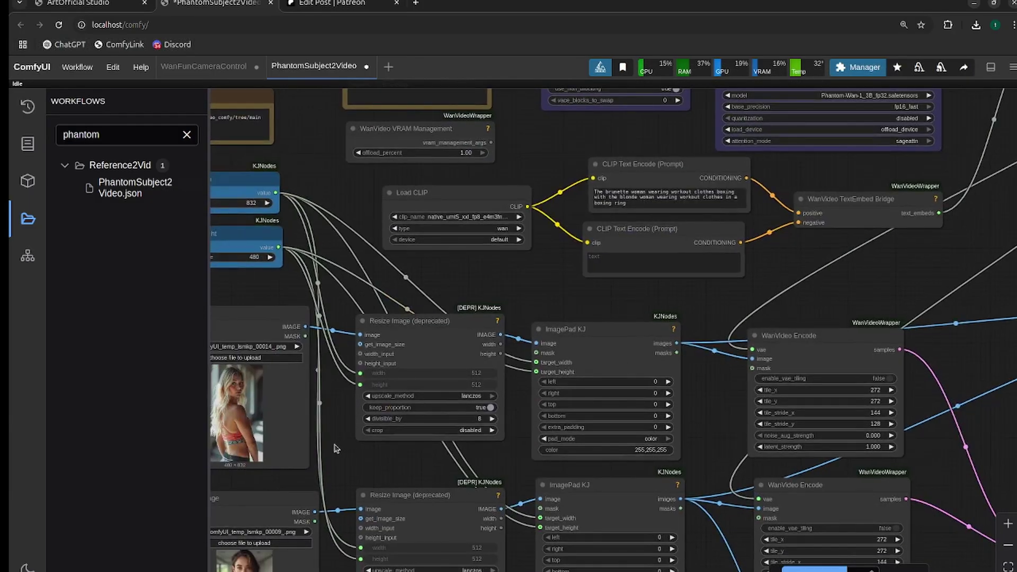
# Examine how the two Load Image nodes and the Width and Height values feed the Resize Image and ImagePad KJ nodes
pyautogui.moveTo(364, 454); pyautogui.dragTo(597, 392)
pyautogui.scroll(1, 419, 429)
pyautogui.scroll(1, 472, 289)
pyautogui.scroll(-1, 571, 369)
pyautogui.scroll(2, 609, 412)
pyautogui.scroll(-1, 495, 408)
pyautogui.scroll(-1, 597, 392)
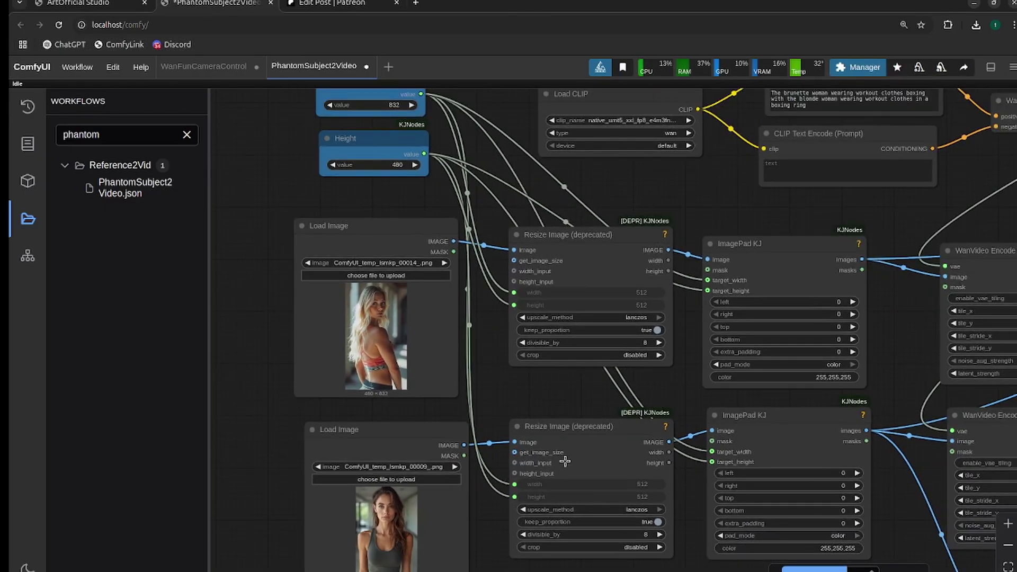
# Examine how the WanVideo Encode nodes connect to WanVideo Phantom Embeds, and review the WanVideo Sampler settings
pyautogui.moveTo(551, 393); pyautogui.dragTo(579, 483)
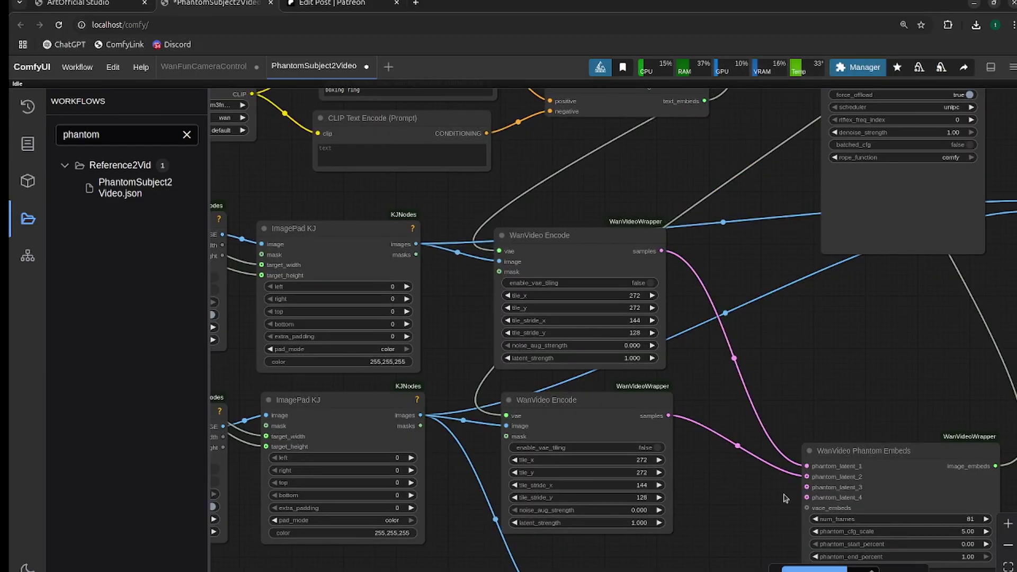
pyautogui.moveTo(919, 356); pyautogui.dragTo(794, 534)
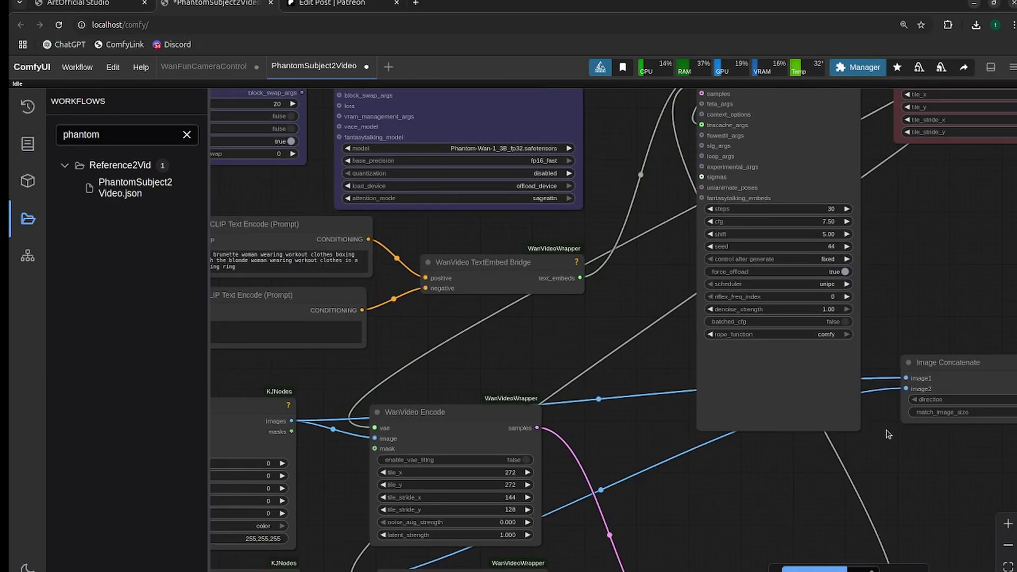
pyautogui.scroll(-2, 858, 373)
pyautogui.moveTo(926, 310); pyautogui.dragTo(898, 173)
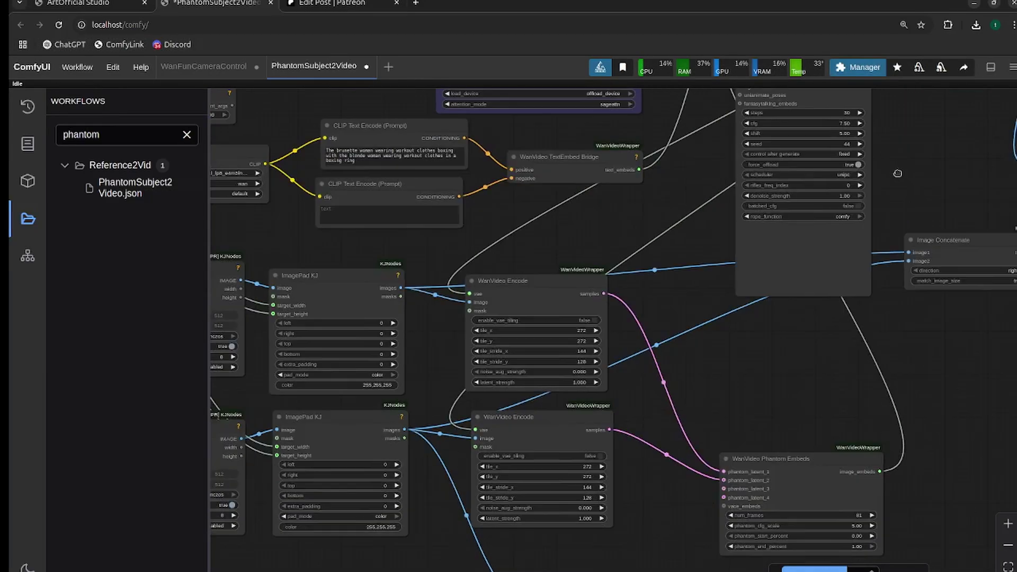
pyautogui.scroll(3, 766, 396)
pyautogui.hscroll(3, 797, 418)
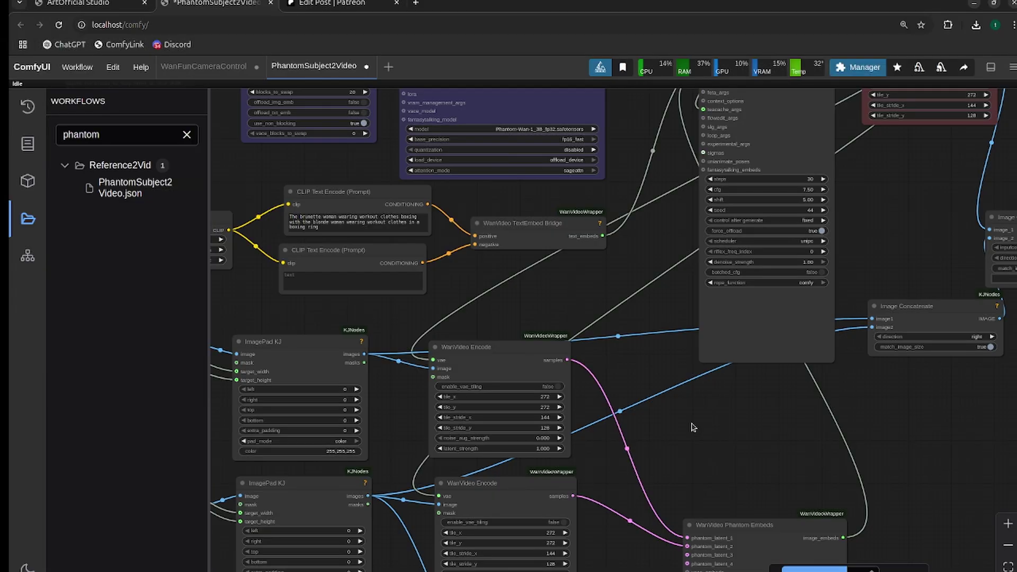
# Examine the WanVideo Torch Compile Settings node, its Triton note and its connection to the WanVideo Model Loader
pyautogui.moveTo(870, 268); pyautogui.dragTo(911, 456)
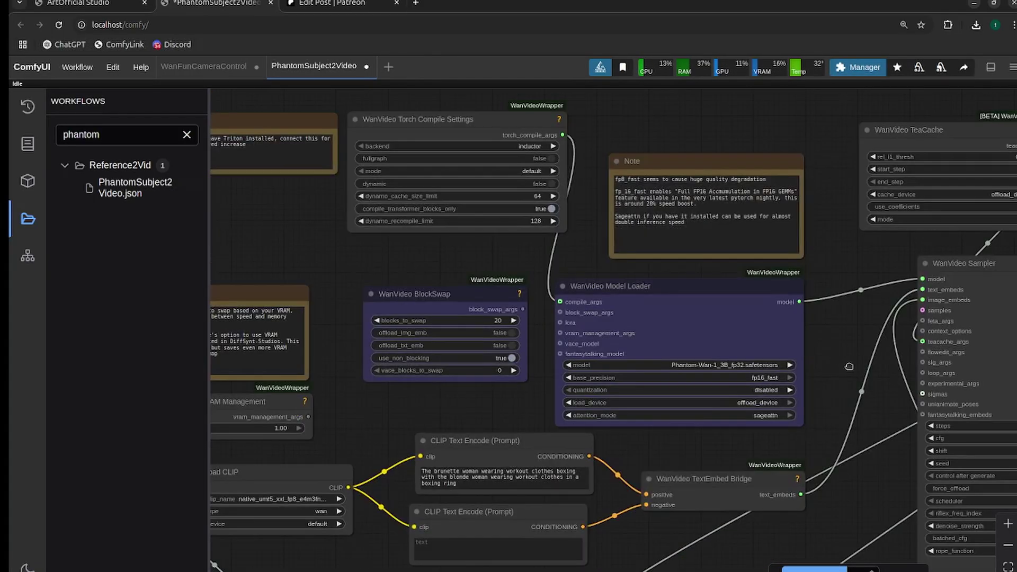
pyautogui.moveTo(849, 366); pyautogui.dragTo(883, 401)
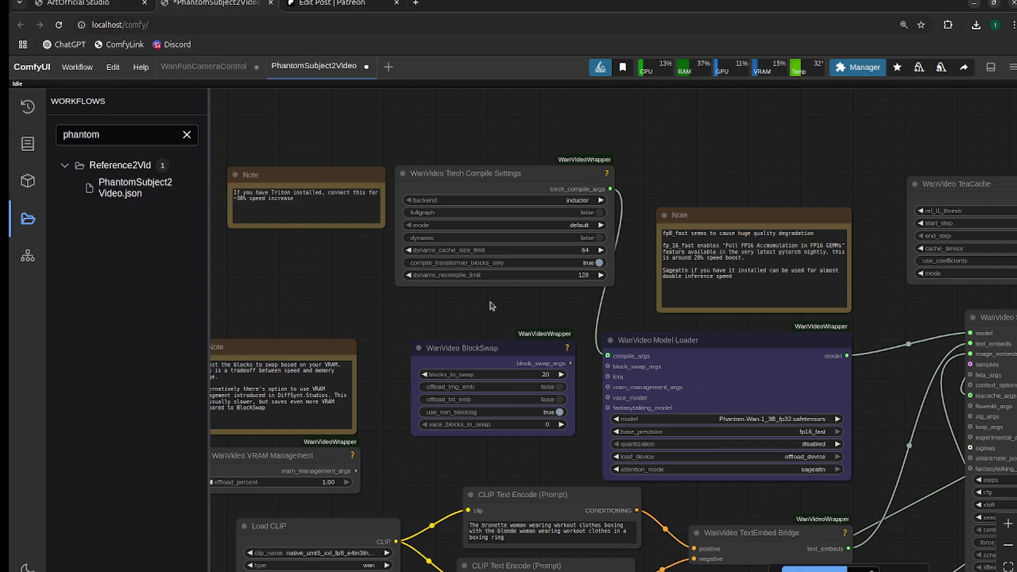
pyautogui.moveTo(509, 301); pyautogui.dragTo(521, 276)
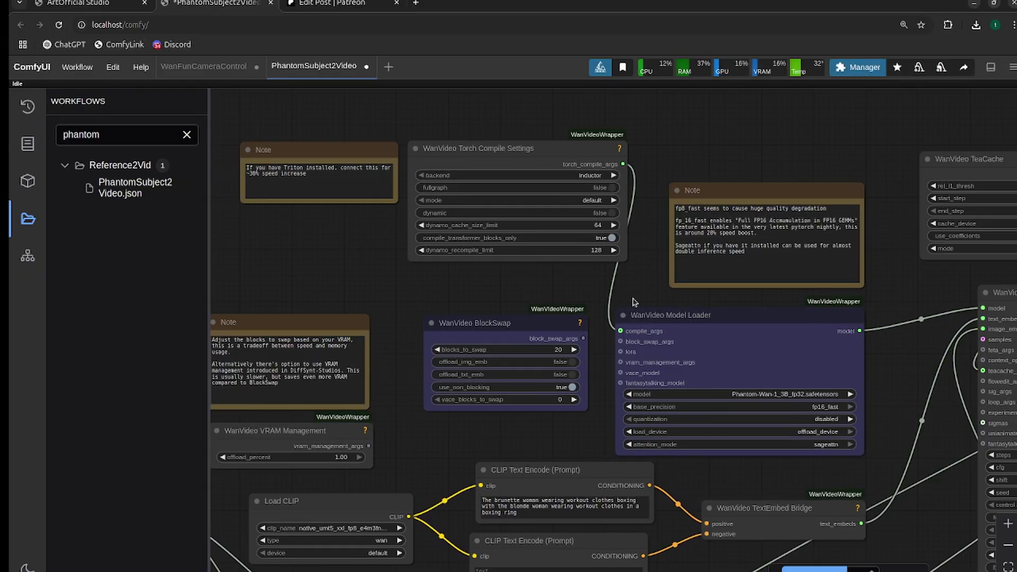
pyautogui.moveTo(479, 427); pyautogui.dragTo(613, 417)
pyautogui.scroll(-1, 613, 417)
pyautogui.click(908, 432)
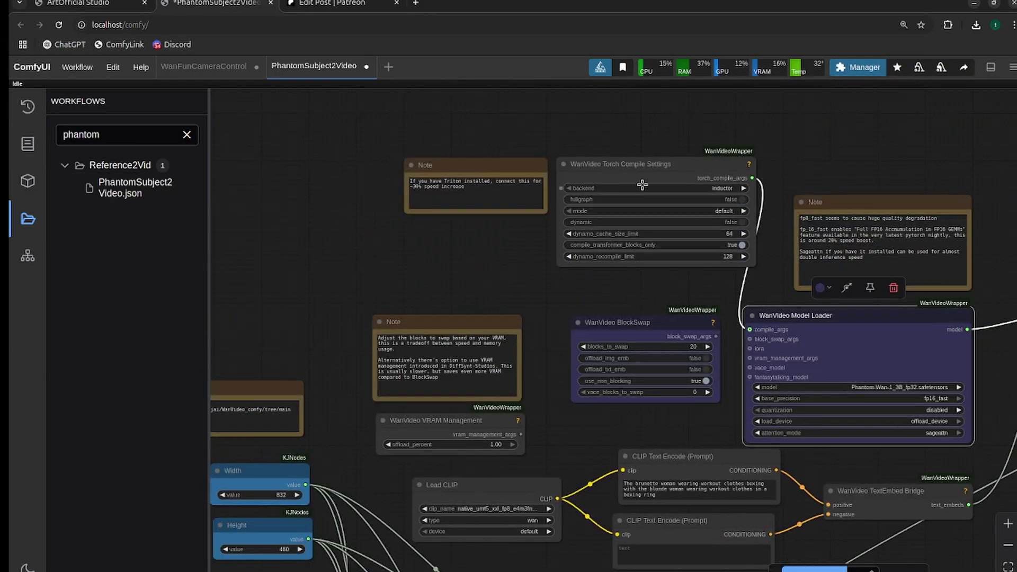
pyautogui.click(647, 163)
pyautogui.click(645, 136)
pyautogui.click(644, 136)
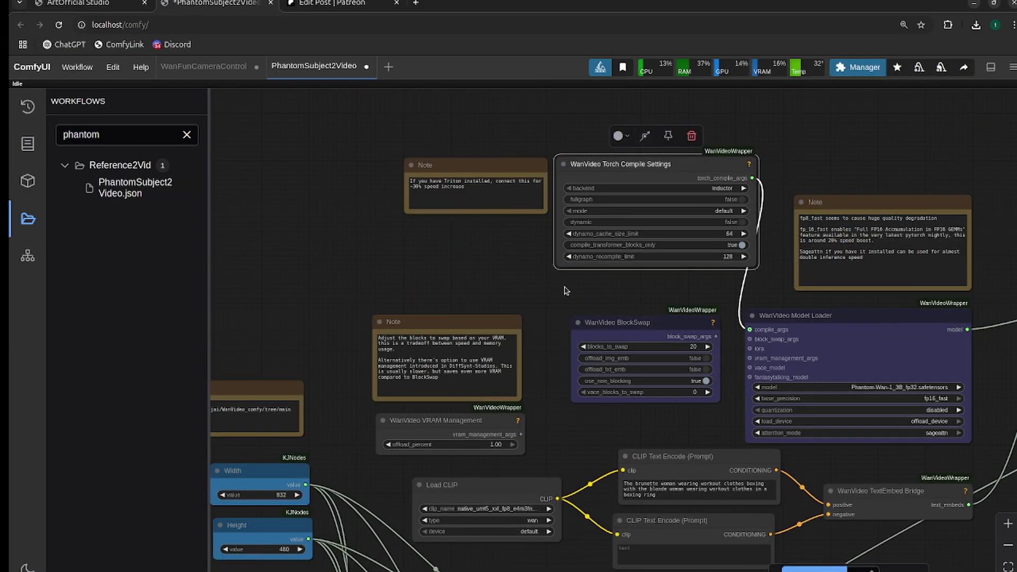
# Set the second Load Image node's reference image to ComfyUI_temp_ynmdj_00003_.png
pyautogui.scroll(-6, 566, 290)
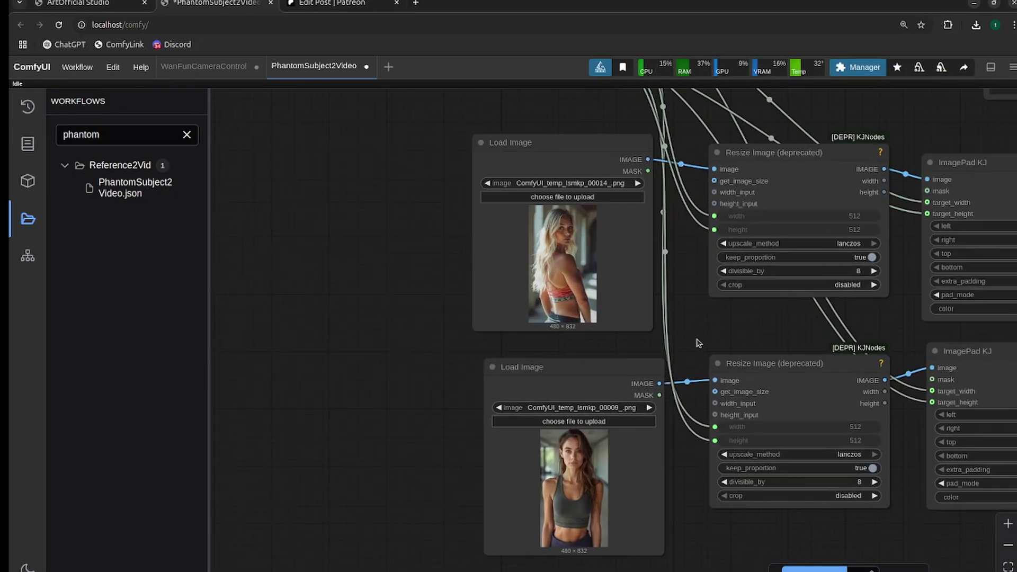
pyautogui.scroll(2, 698, 342)
pyautogui.moveTo(678, 321); pyautogui.dragTo(575, 328)
pyautogui.scroll(-1, 568, 334)
pyautogui.scroll(2, 575, 328)
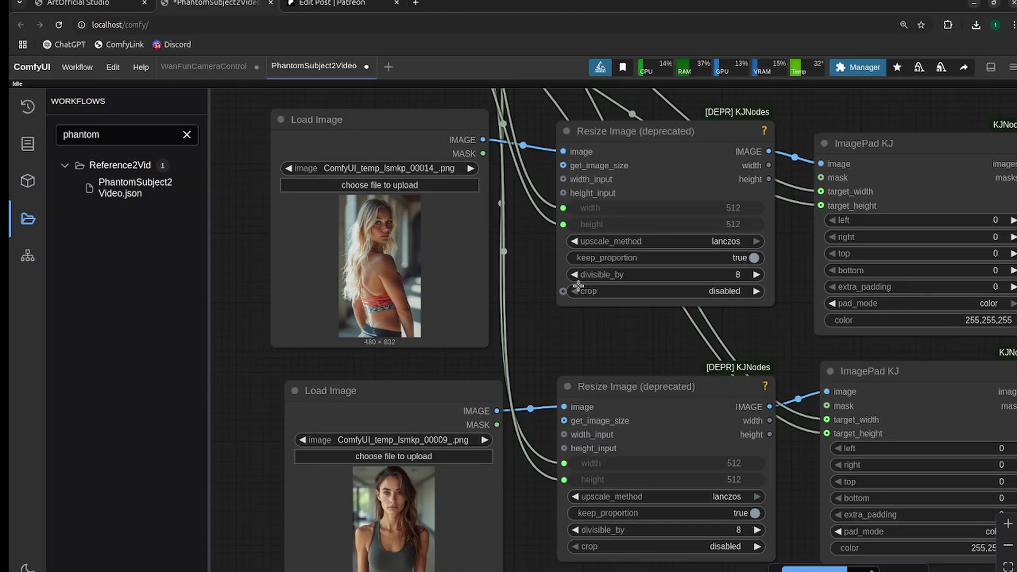
pyautogui.scroll(-1, 548, 375)
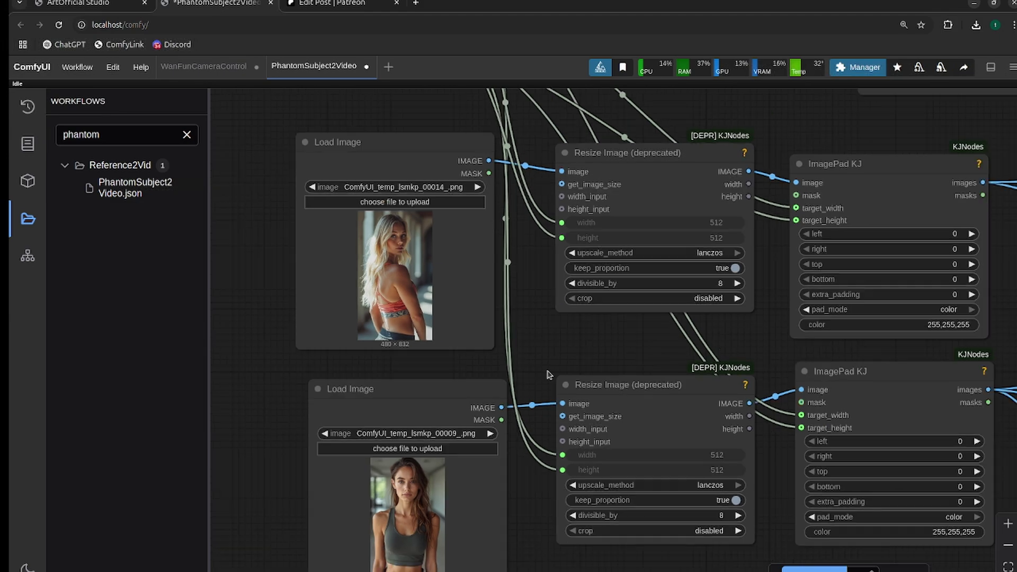
pyautogui.click(440, 438)
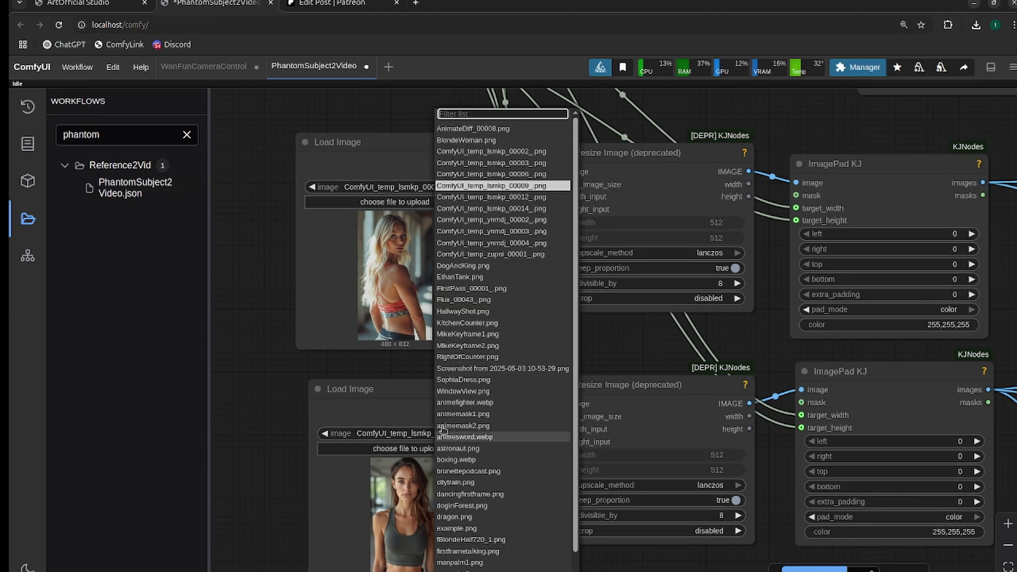
pyautogui.click(477, 233)
# Set the first Load Image node's reference image to ComfyUI_temp_ynmdj_00004_.png and look over both chosen portraits
pyautogui.click(450, 187)
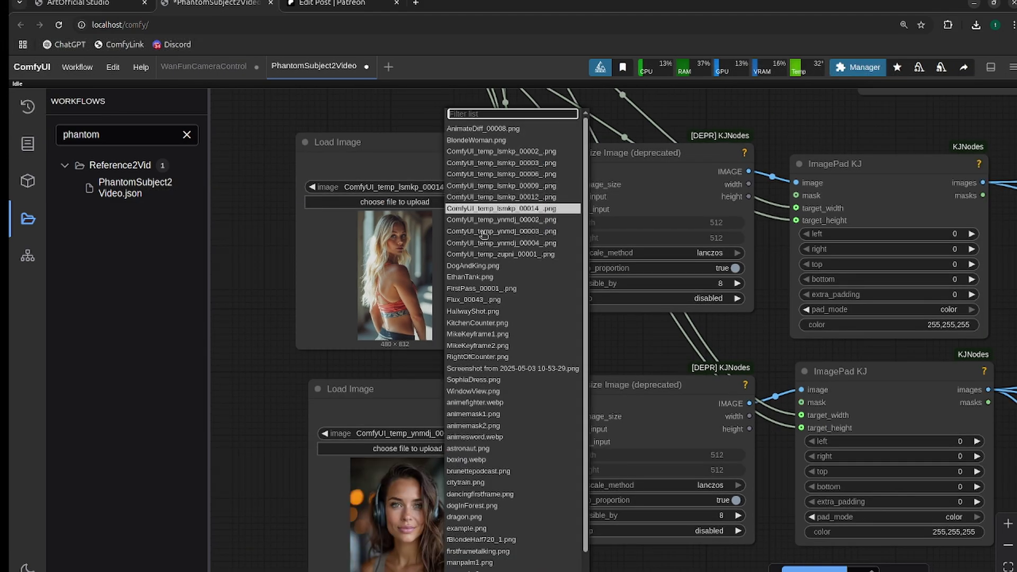
pyautogui.click(482, 254)
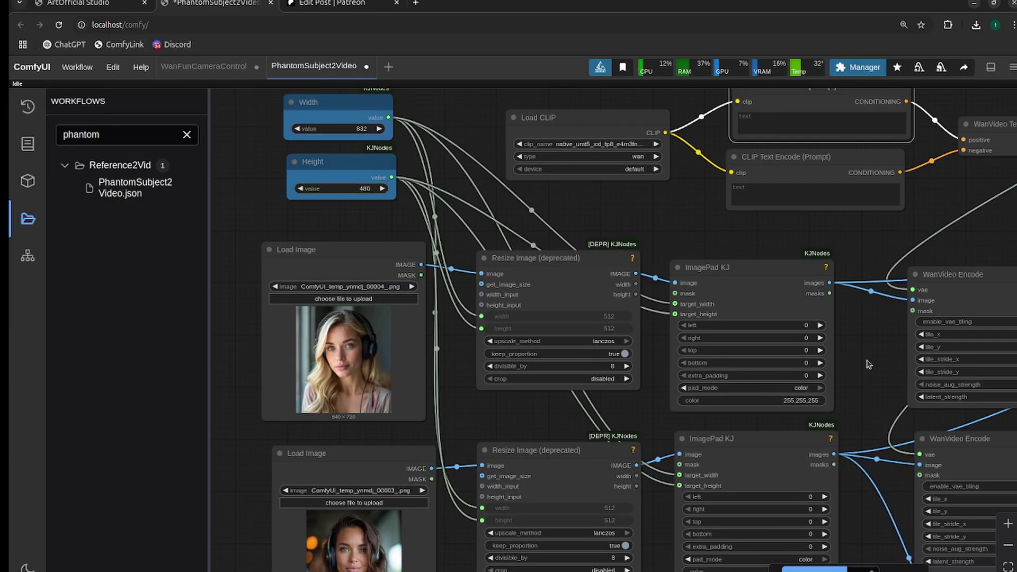
pyautogui.moveTo(869, 364); pyautogui.dragTo(563, 380)
pyautogui.scroll(-2, 668, 276)
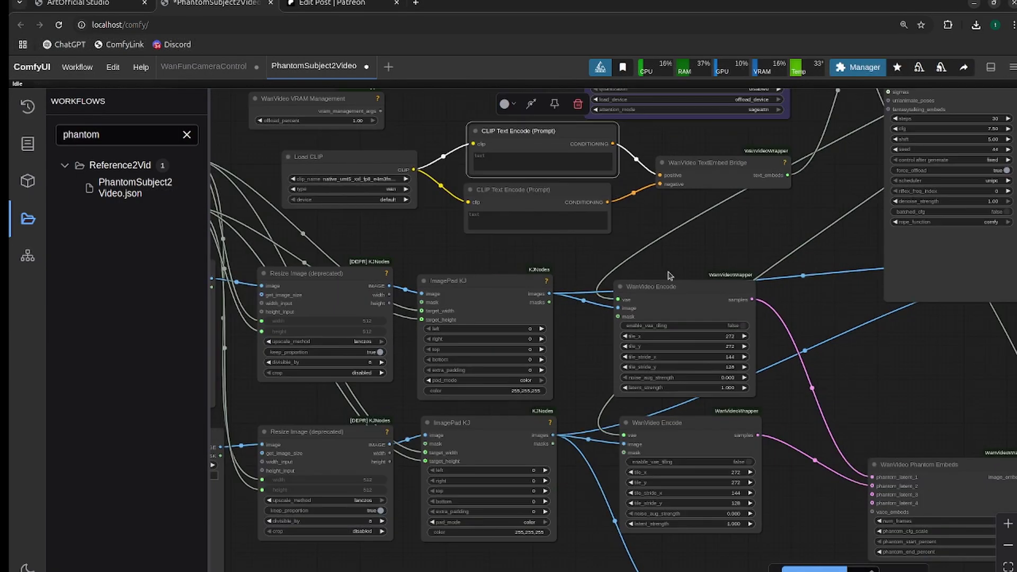
pyautogui.moveTo(702, 214); pyautogui.dragTo(1015, 210)
pyautogui.scroll(1, 655, 319)
pyautogui.scroll(3, 571, 264)
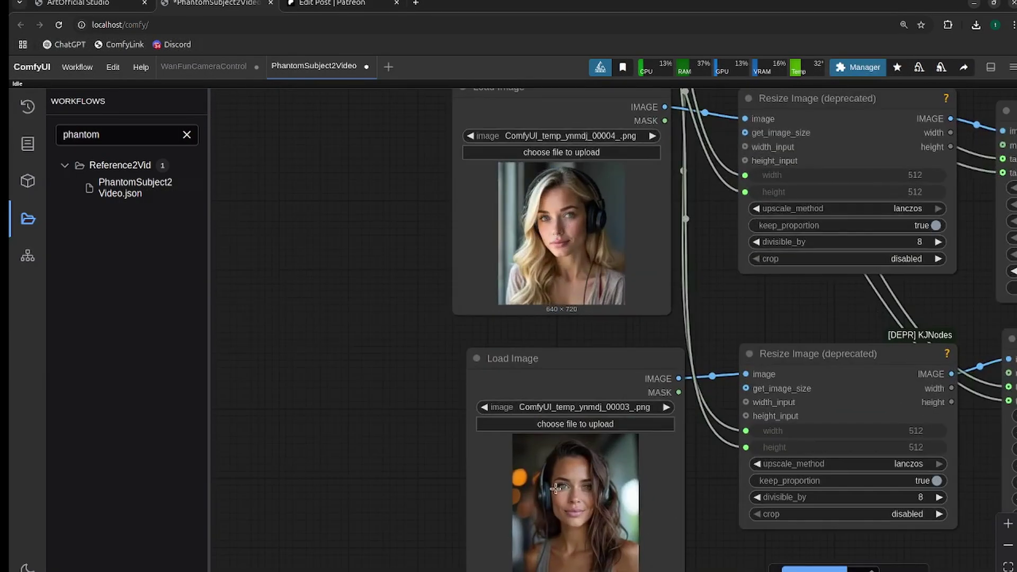
# Enter the positive prompt "the blonde woman wearing headphones and the brunette woman wearing headphones are sitting in office chairs at a table and talking with each other"
pyautogui.moveTo(762, 279); pyautogui.dragTo(470, 435)
pyautogui.scroll(-2, 629, 232)
pyautogui.moveTo(636, 256); pyautogui.dragTo(509, 446)
pyautogui.scroll(-3, 534, 379)
pyautogui.scroll(5, 529, 400)
pyautogui.moveTo(595, 282); pyautogui.dragTo(478, 435)
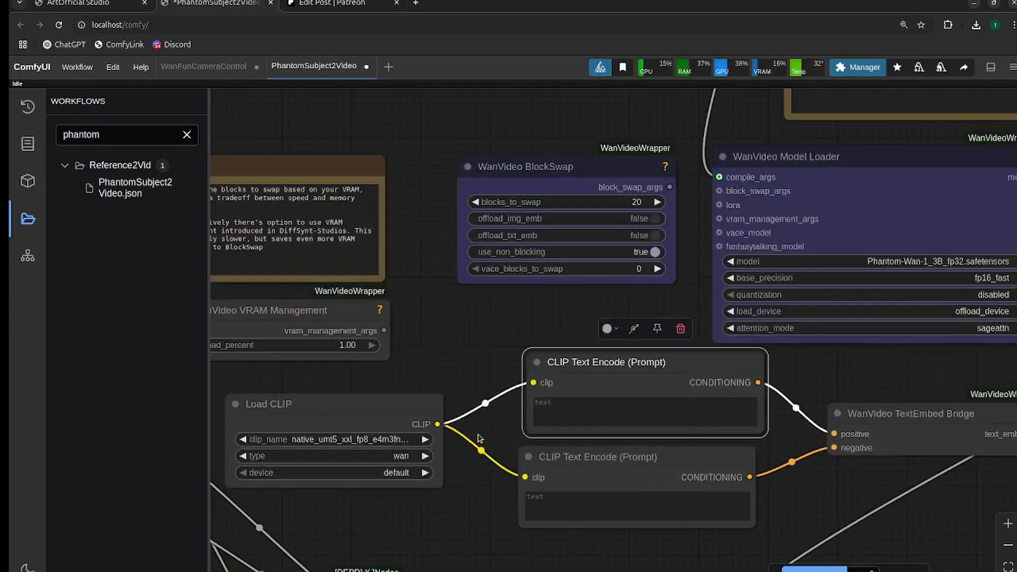
pyautogui.moveTo(466, 371); pyautogui.dragTo(545, 233)
pyautogui.scroll(-3, 543, 342)
pyautogui.moveTo(561, 365); pyautogui.dragTo(659, 285)
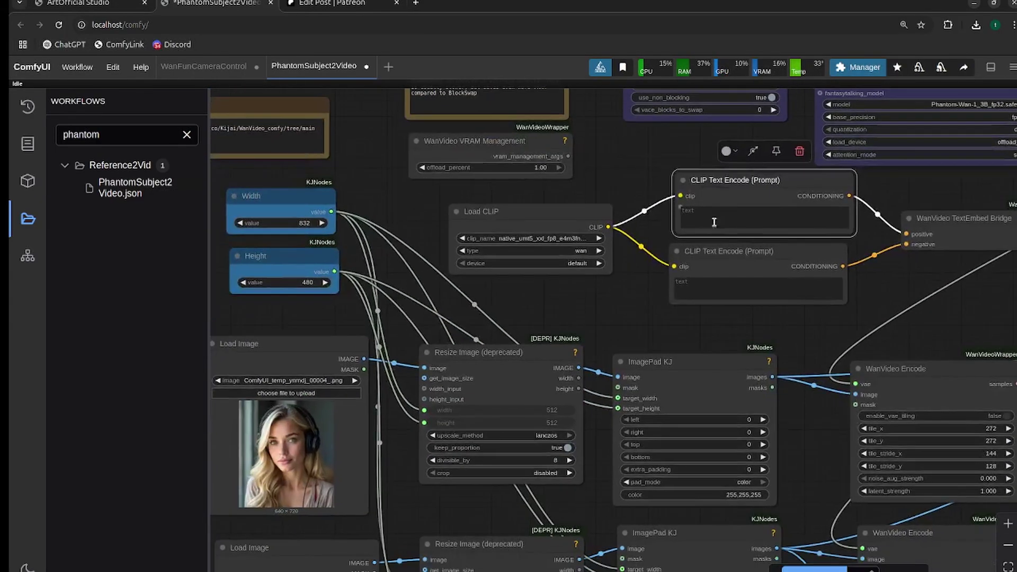
pyautogui.scroll(1, 596, 295)
pyautogui.moveTo(596, 296); pyautogui.dragTo(621, 221)
pyautogui.click(751, 133)
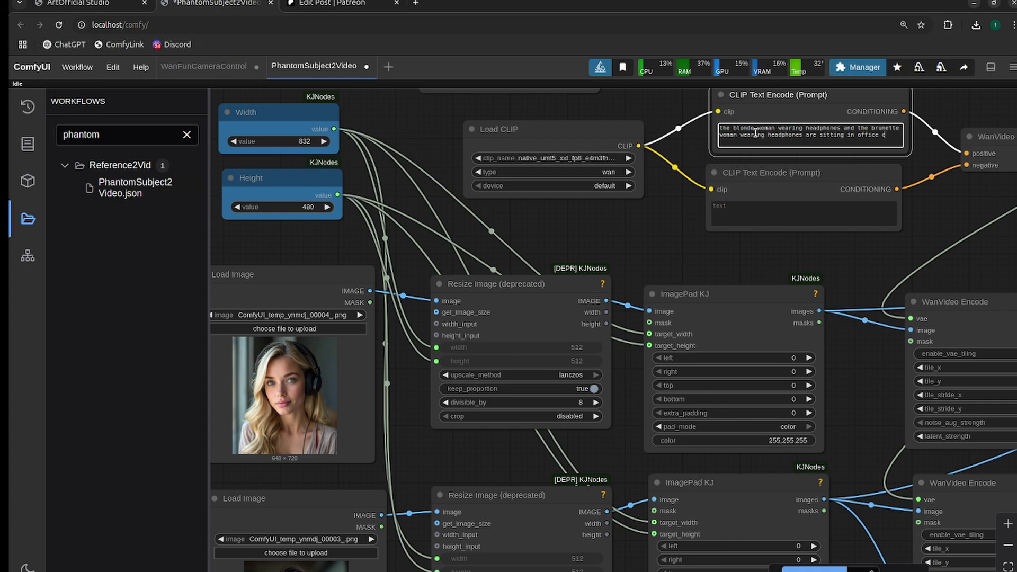
pyautogui.write('rs')
# Queue the workflow to generate a video from the two reference images and the new prompt
pyautogui.scroll(-3, 919, 148)
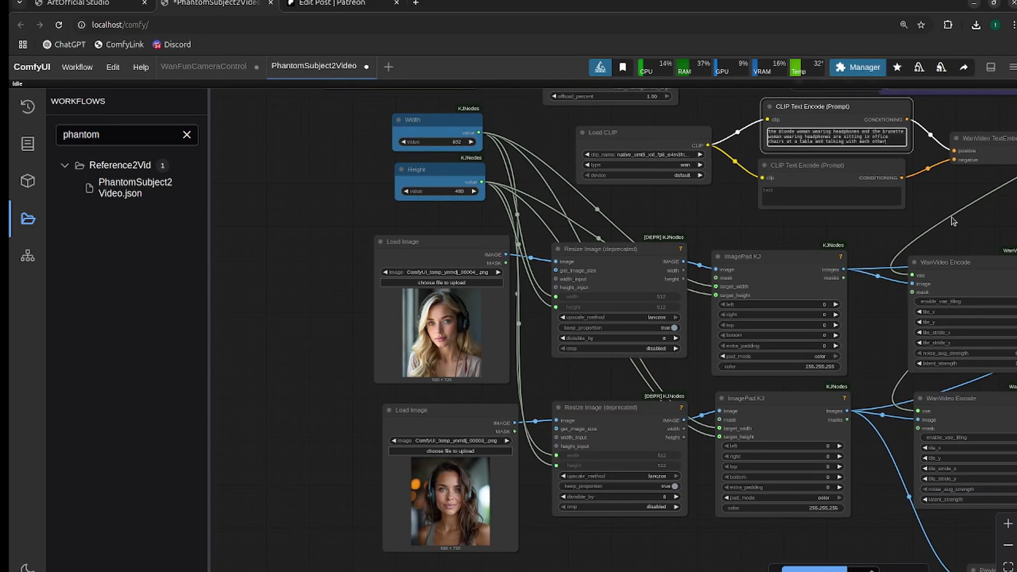
pyautogui.moveTo(952, 218); pyautogui.dragTo(662, 223)
pyautogui.scroll(3, 737, 218)
pyautogui.moveTo(761, 215); pyautogui.dragTo(533, 354)
pyautogui.scroll(-1, 551, 352)
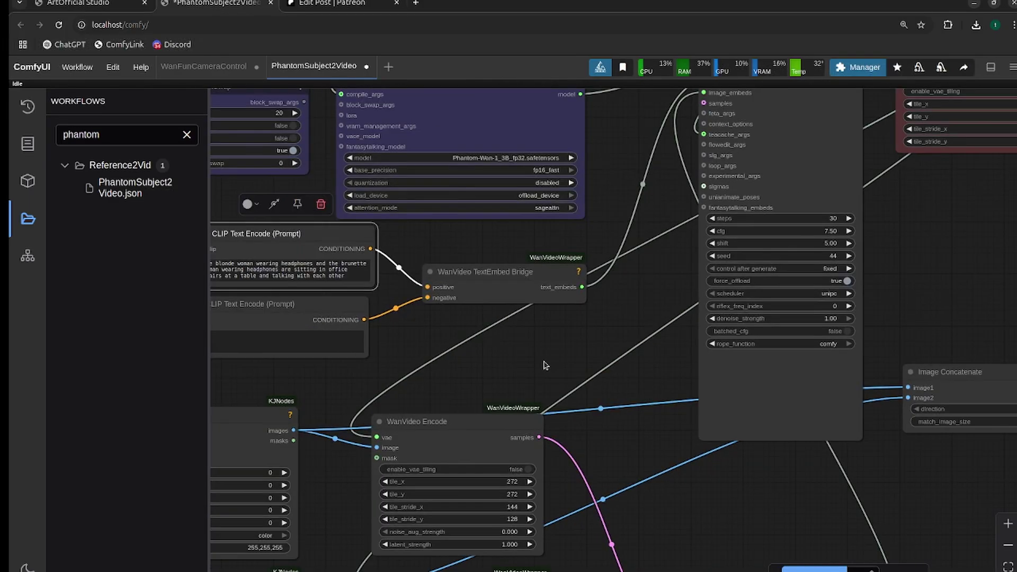
pyautogui.moveTo(427, 371); pyautogui.dragTo(747, 260)
pyautogui.moveTo(615, 250); pyautogui.dragTo(445, 277)
pyautogui.scroll(-2, 741, 248)
pyautogui.moveTo(748, 243); pyautogui.dragTo(648, 345)
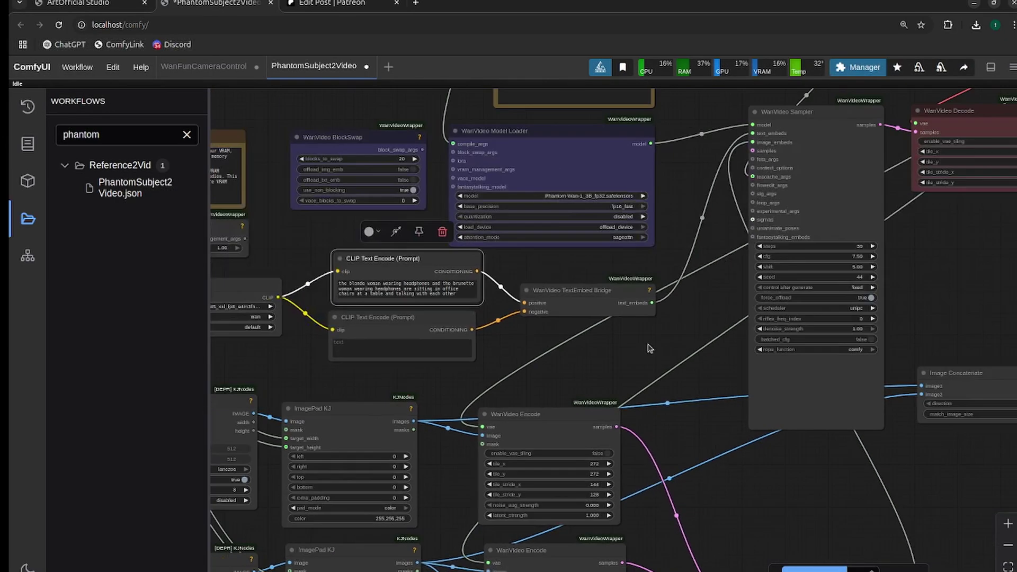
pyautogui.hotkey('ctrl', 'Return')
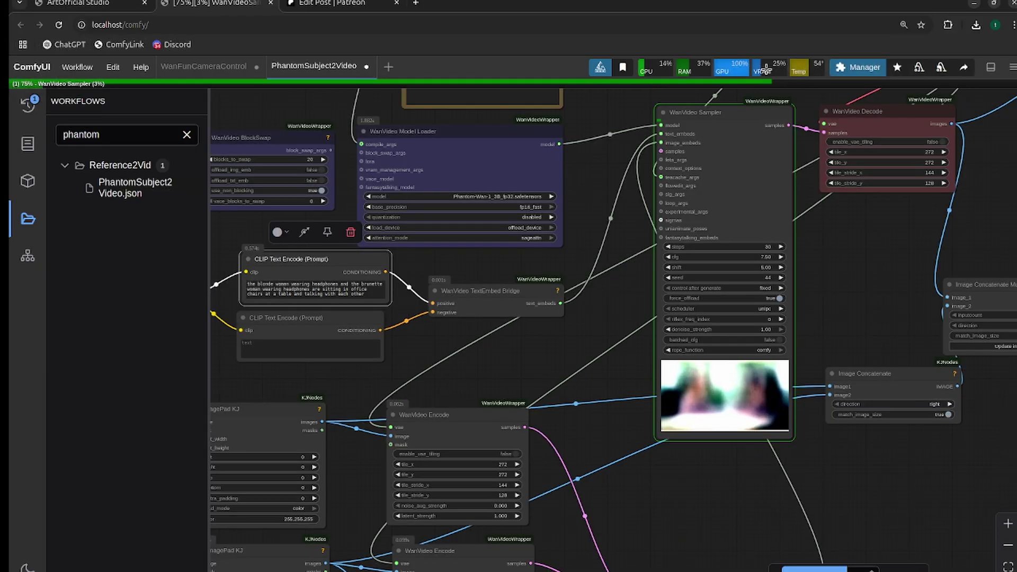
pyautogui.moveTo(766, 71)
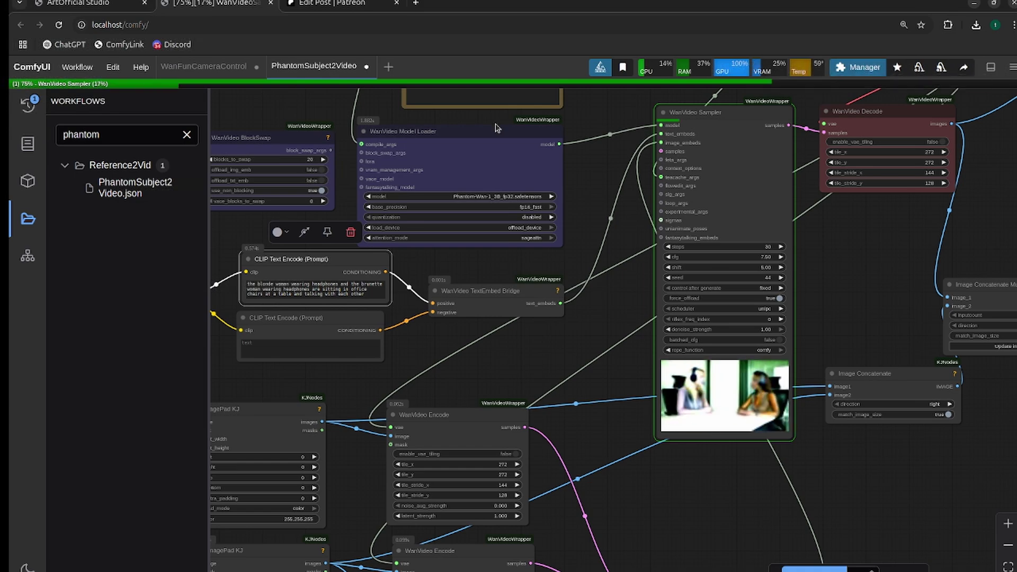
pyautogui.moveTo(344, 206); pyautogui.dragTo(437, 207)
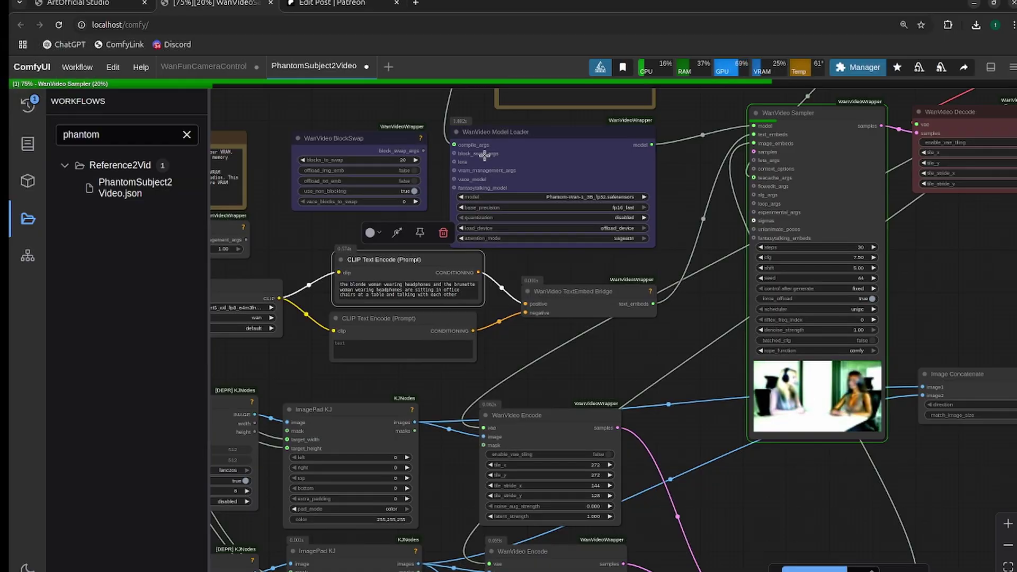
pyautogui.moveTo(423, 151); pyautogui.dragTo(454, 154)
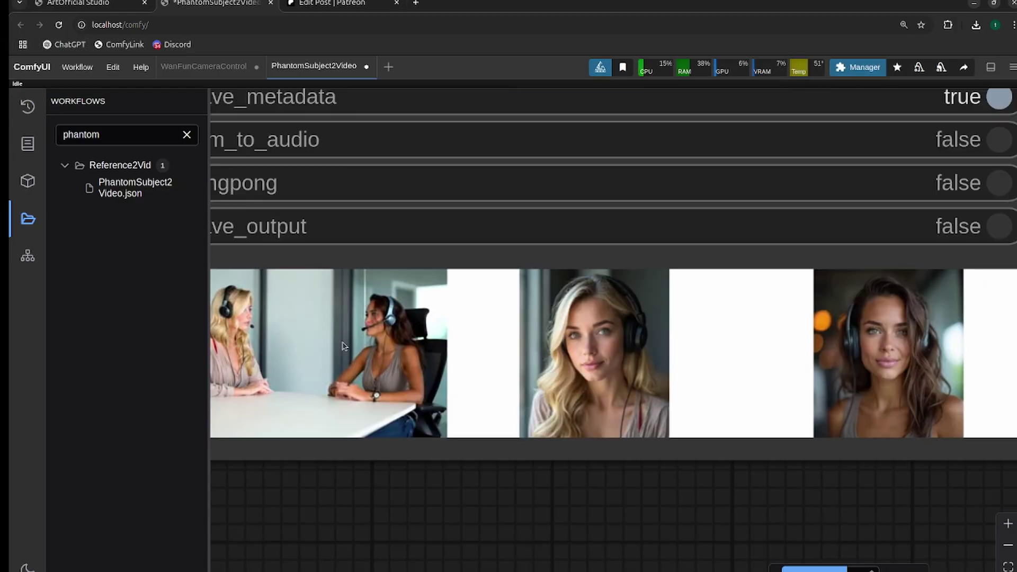
# Compare the generated clip with the two reference portraits in the concatenated Video Combine preview
pyautogui.moveTo(395, 510); pyautogui.dragTo(651, 507)
pyautogui.scroll(10, 595, 351)
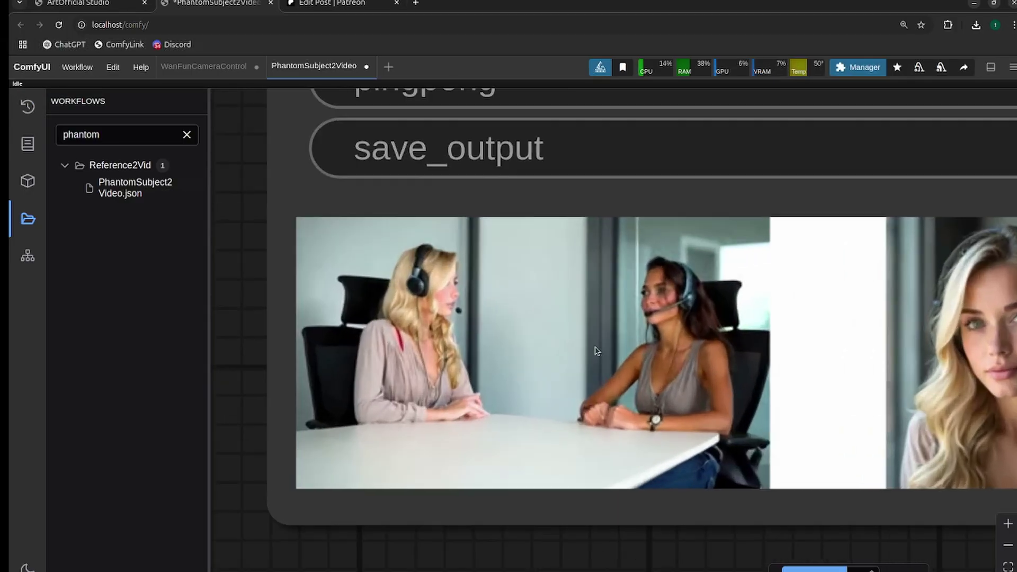
pyautogui.scroll(-11, 636, 346)
pyautogui.moveTo(898, 476); pyautogui.dragTo(811, 471)
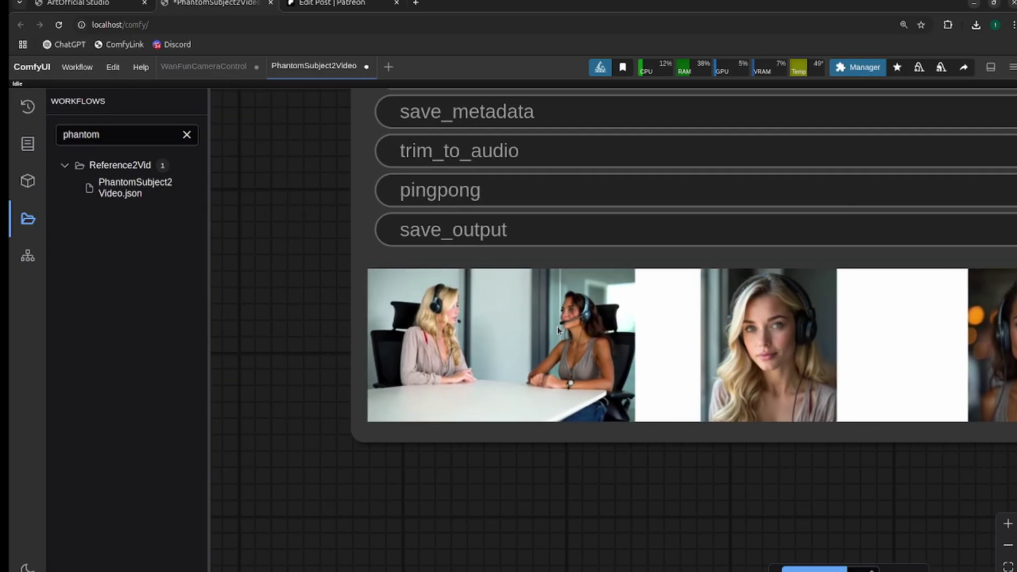
pyautogui.scroll(-1, 557, 326)
pyautogui.scroll(6, 558, 327)
pyautogui.scroll(-1, 503, 333)
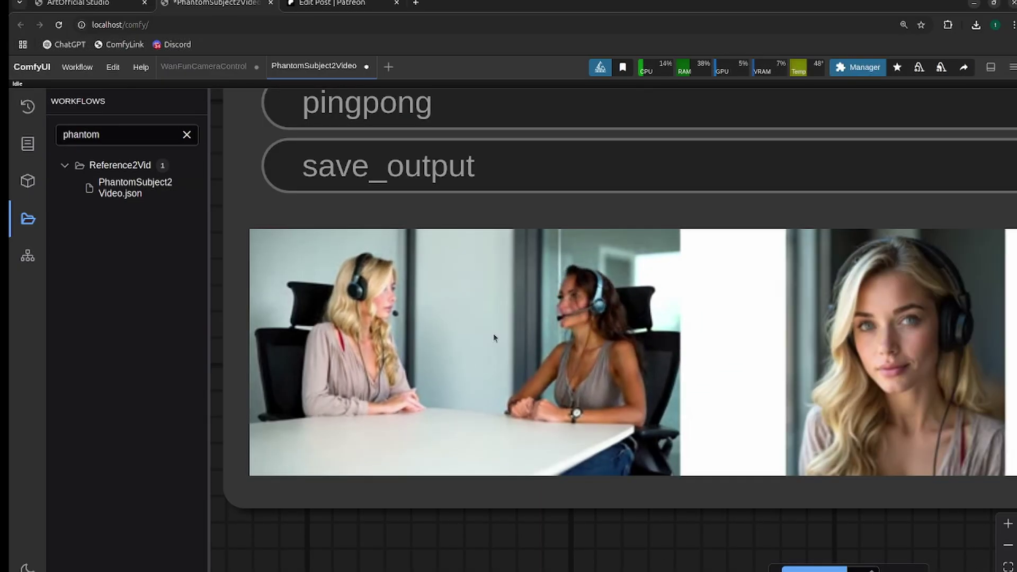
# Inspect the generated office video in the Video Combine node that has save_output enabled
pyautogui.scroll(-4, 494, 338)
pyautogui.hscroll(-1, 544, 318)
pyautogui.scroll(4, 545, 307)
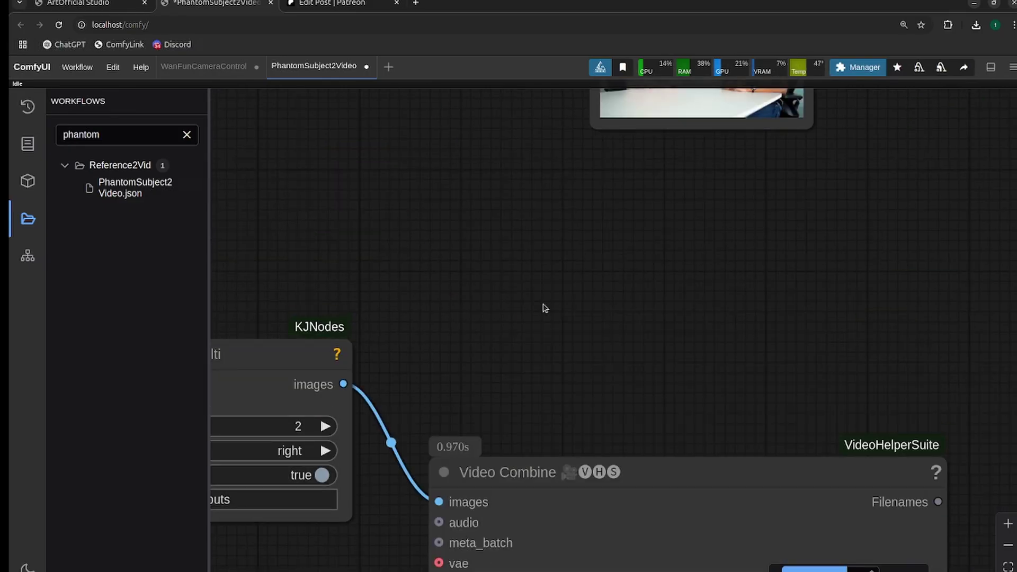
pyautogui.moveTo(627, 190); pyautogui.dragTo(565, 472)
pyautogui.scroll(12, 613, 356)
pyautogui.scroll(-9, 609, 366)
pyautogui.moveTo(606, 371); pyautogui.dragTo(546, 555)
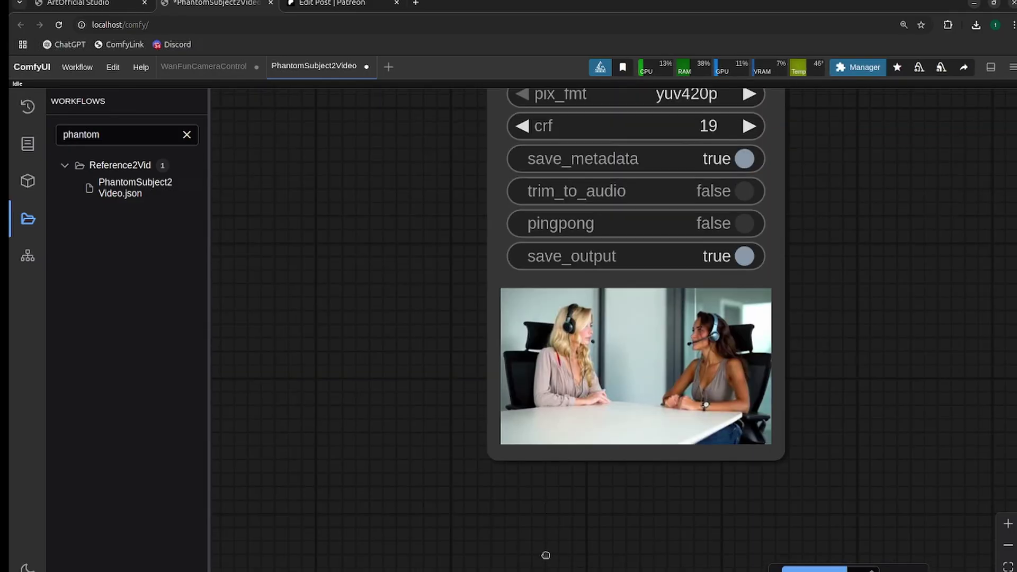
pyautogui.scroll(5, 634, 431)
pyautogui.scroll(2, 634, 431)
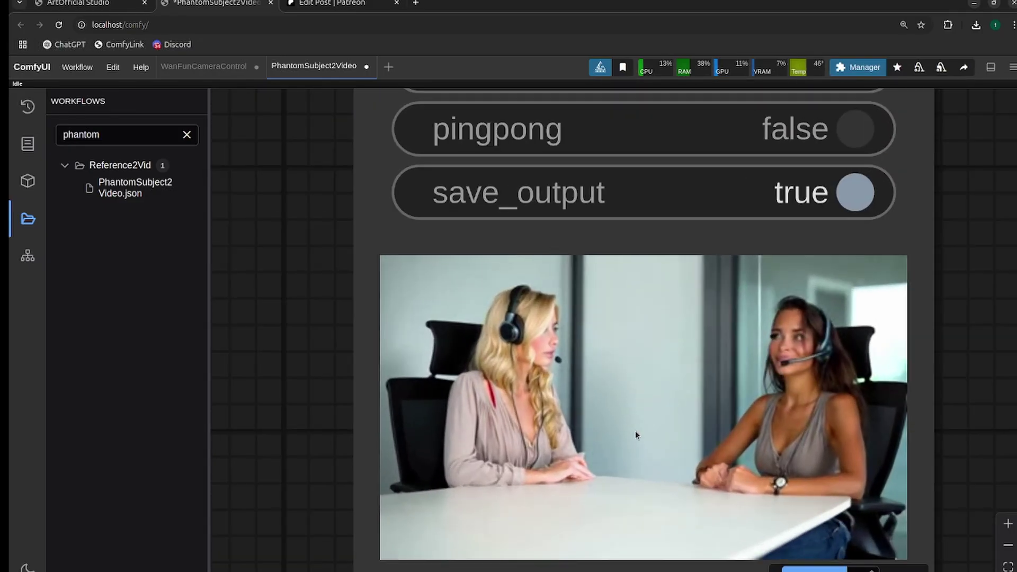
pyautogui.scroll(-9, 546, 432)
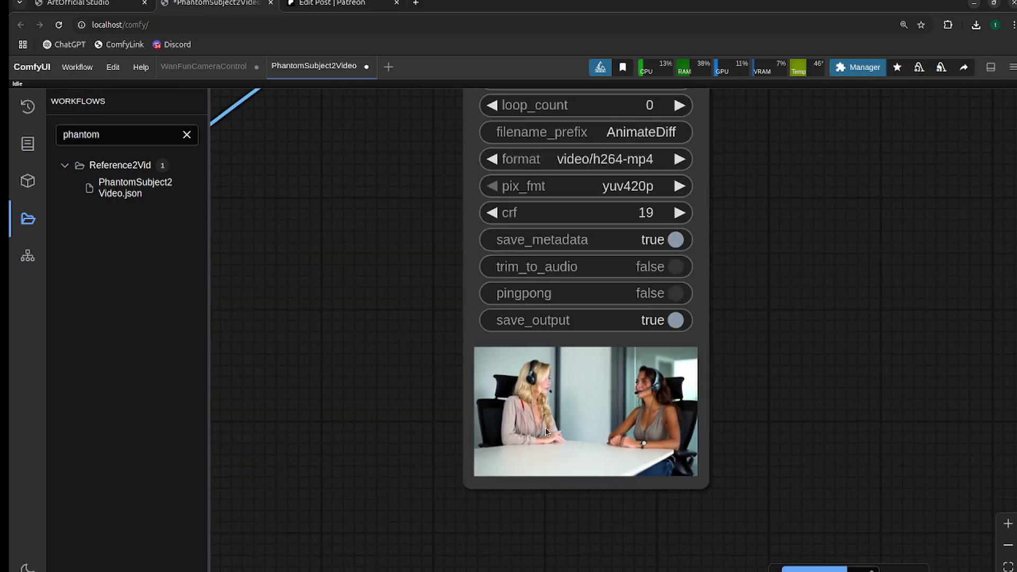
# Compare the generated office clip with the two reference portraits in the WanVideo21_Phantom Video Combine preview
pyautogui.moveTo(631, 571); pyautogui.dragTo(646, 201)
pyautogui.moveTo(589, 571); pyautogui.dragTo(636, 275)
pyautogui.scroll(-1, 637, 276)
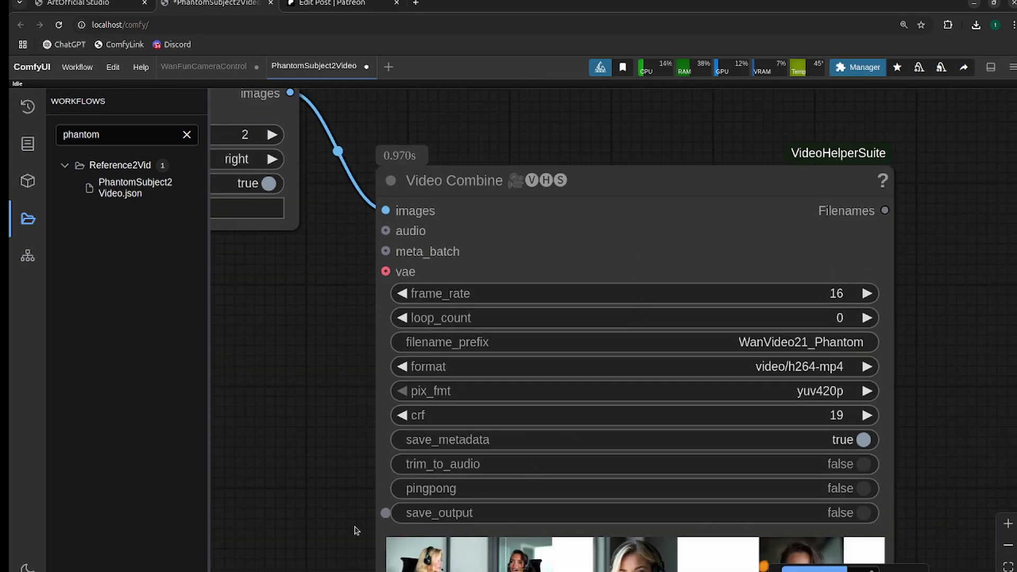
pyautogui.scroll(-5, 356, 530)
pyautogui.scroll(4, 620, 344)
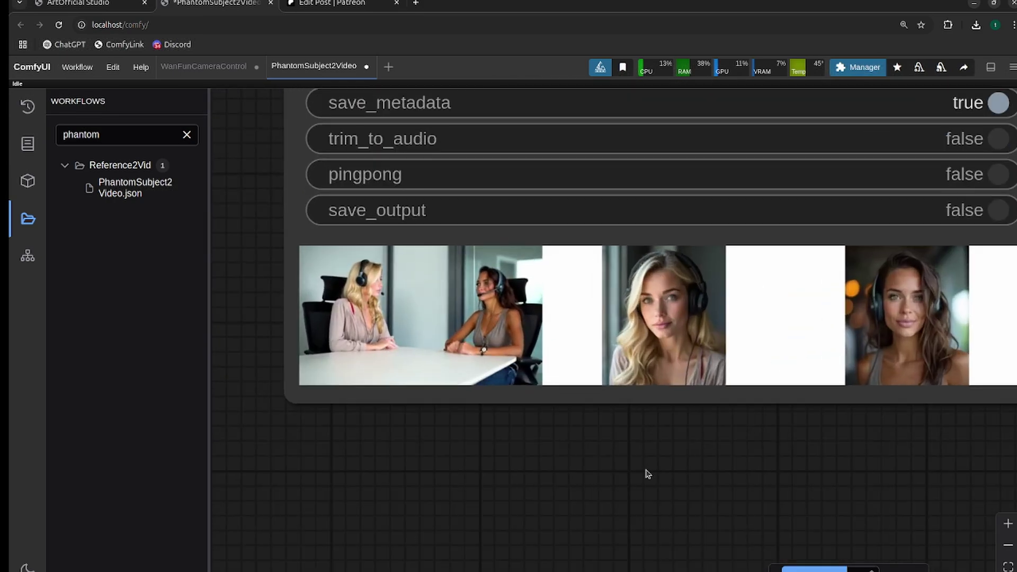
pyautogui.scroll(-1, 648, 477)
pyautogui.scroll(-1, 639, 447)
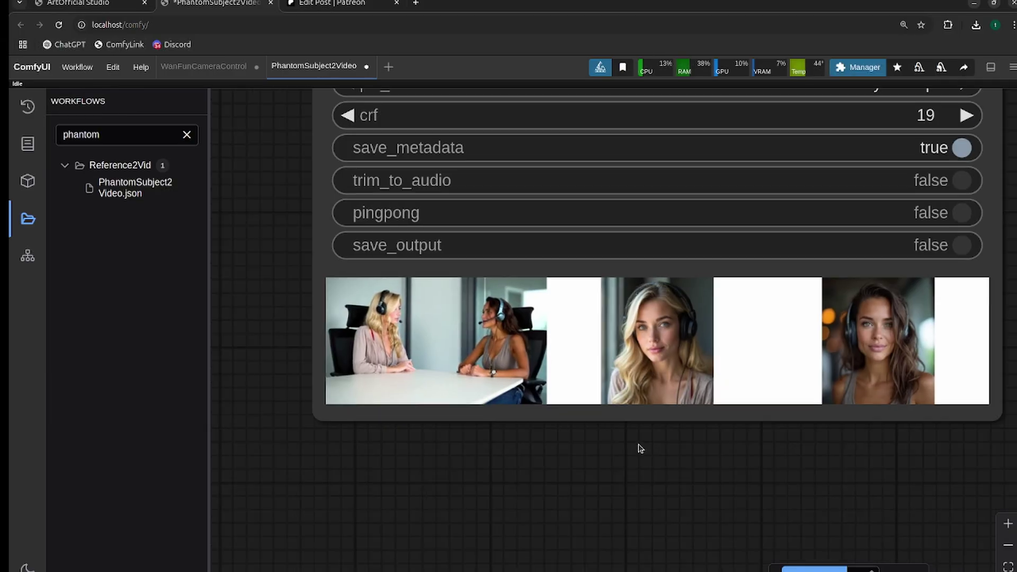
pyautogui.moveTo(646, 463); pyautogui.dragTo(779, 488)
pyautogui.scroll(-3, 776, 492)
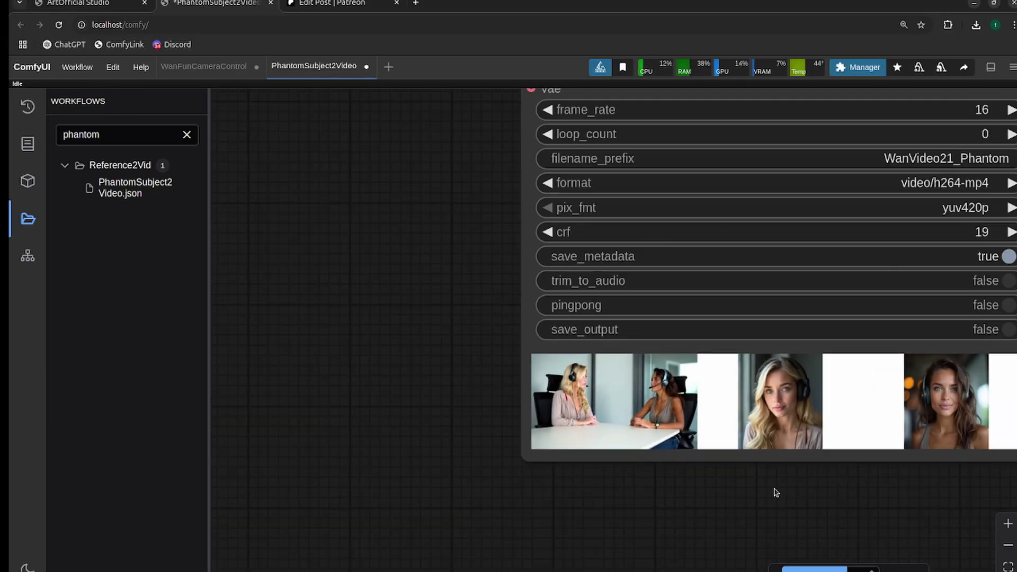
pyautogui.scroll(-3, 781, 487)
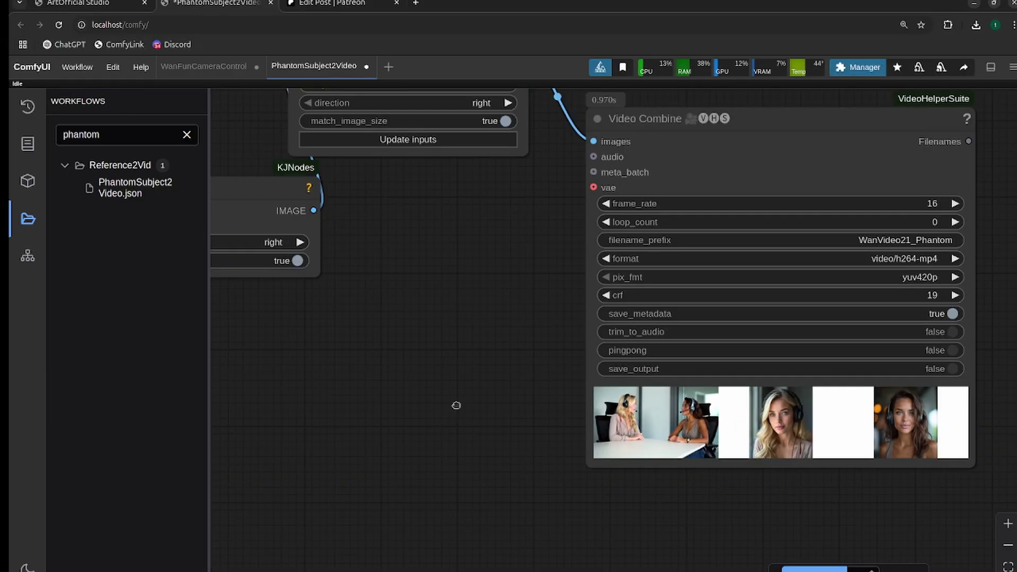
# Trace the decode and Image Concatenate nodes feeding the comparison preview, and examine the women's likeness in the clip
pyautogui.moveTo(456, 406); pyautogui.dragTo(564, 555)
pyautogui.scroll(-3, 581, 460)
pyautogui.scroll(-1, 565, 552)
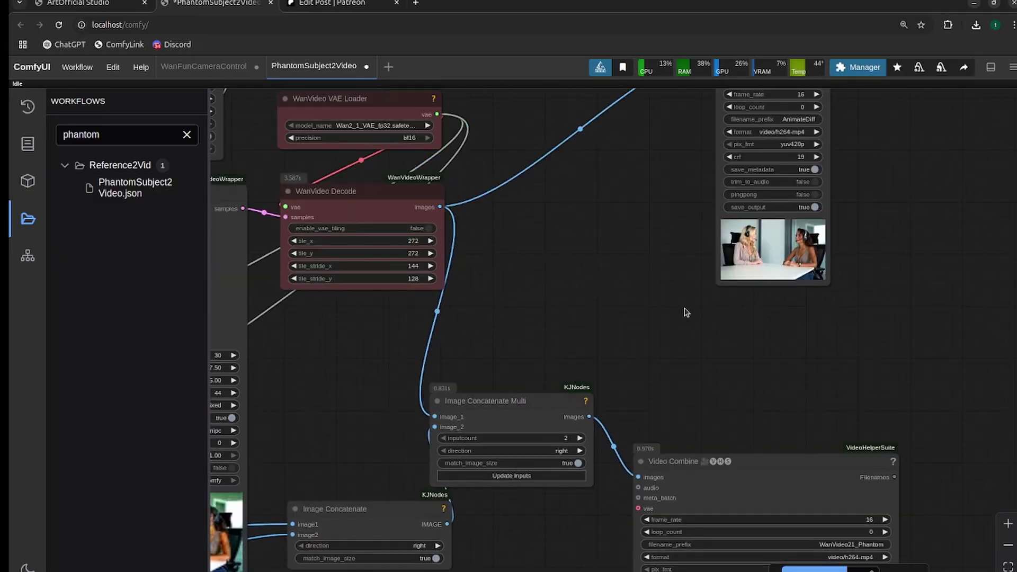
pyautogui.moveTo(685, 308); pyautogui.dragTo(644, 214)
pyautogui.moveTo(539, 443); pyautogui.dragTo(620, 296)
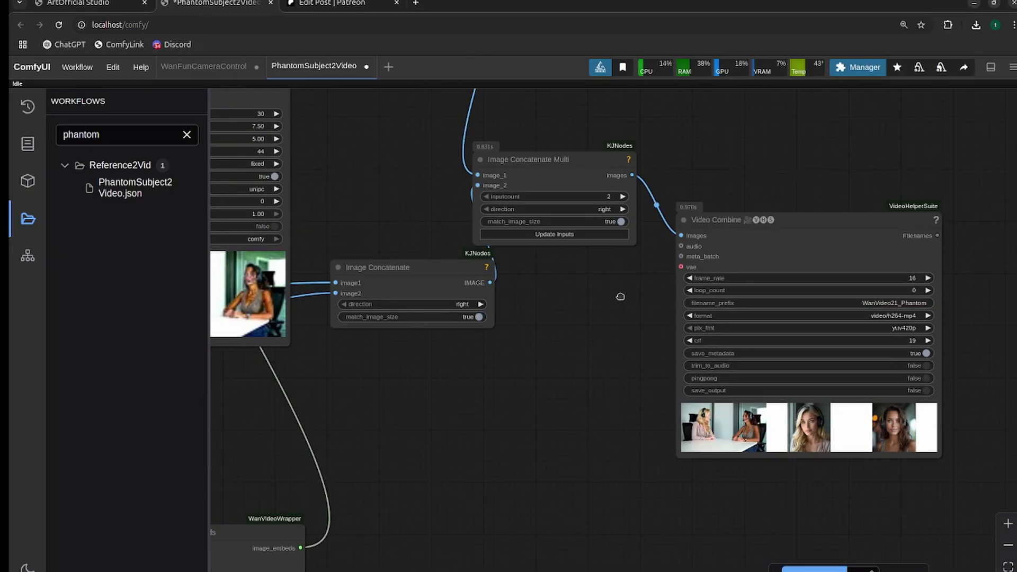
pyautogui.scroll(10, 665, 411)
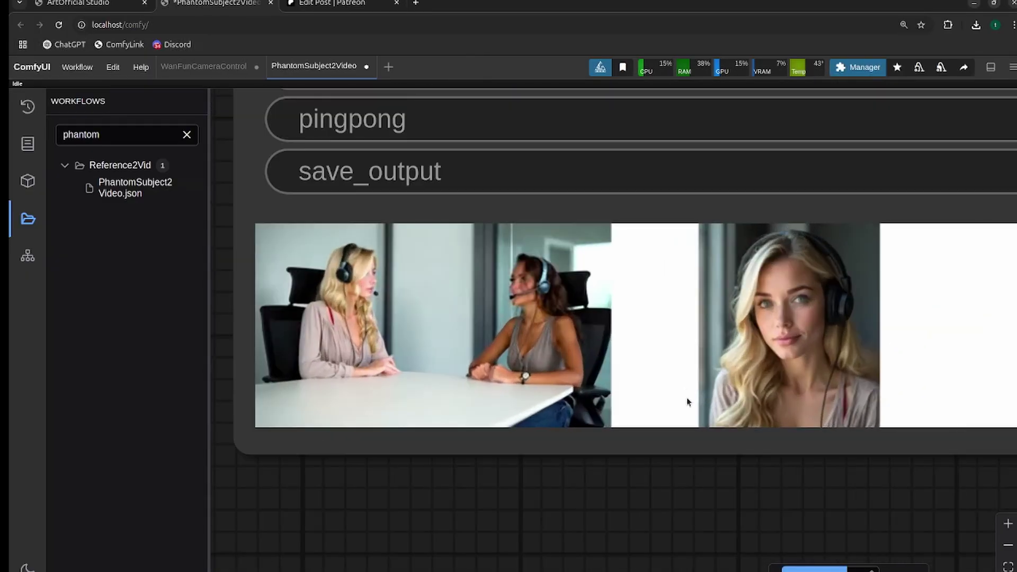
pyautogui.scroll(-3, 683, 527)
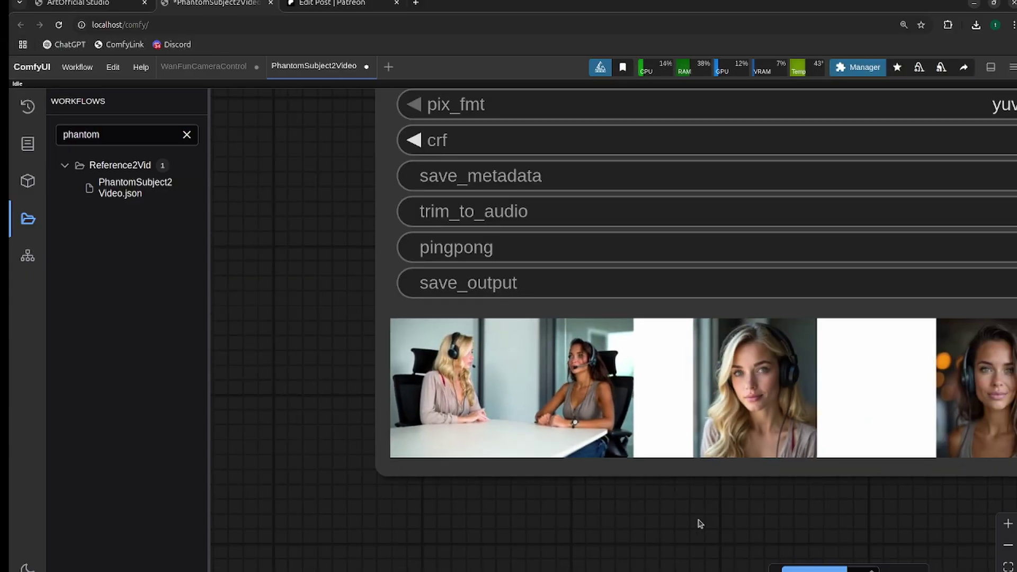
pyautogui.moveTo(698, 520); pyautogui.dragTo(615, 505)
pyautogui.scroll(-3, 616, 505)
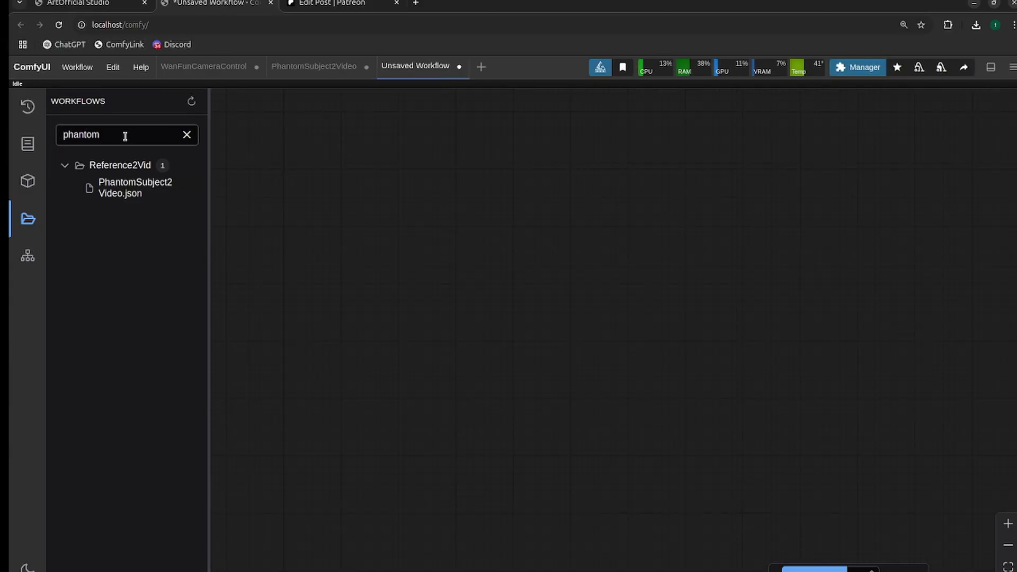
# Search the saved workflows for "hidre" and open HidreamImageGen.json from the Text2Image folder
pyautogui.moveTo(109, 136); pyautogui.dragTo(11, 135)
pyautogui.write('fl')
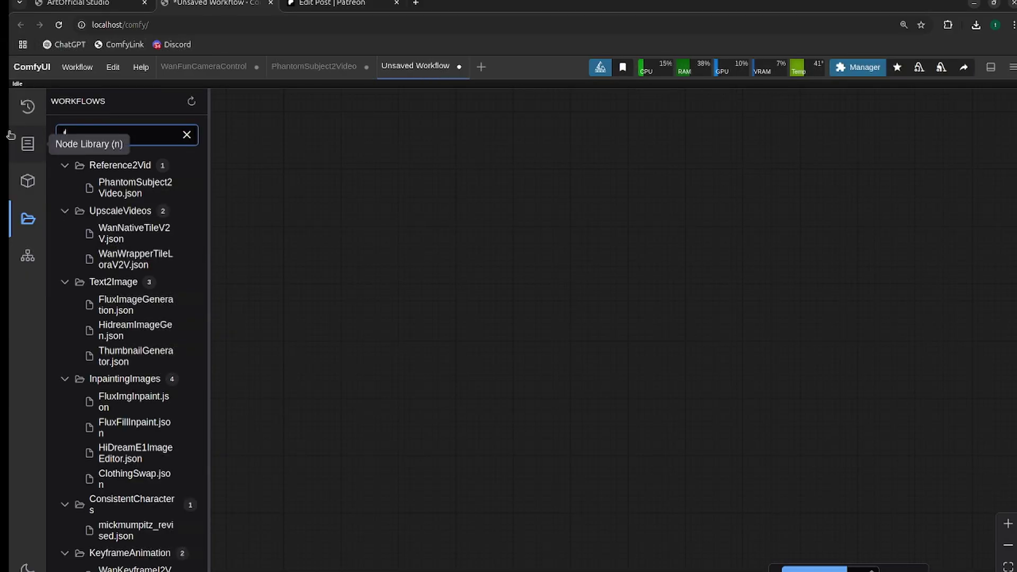
pyautogui.write('hidre')
pyautogui.click(135, 187)
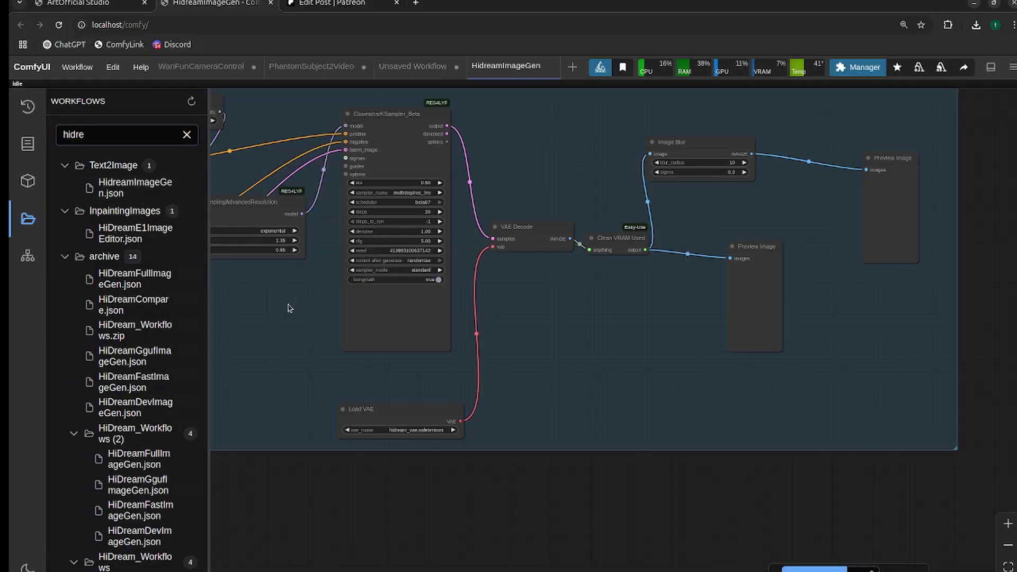
# Set the positive prompt to "A teddy bear against a white background" and run the HiDream workflow to generate the image
pyautogui.moveTo(253, 314); pyautogui.dragTo(668, 433)
pyautogui.moveTo(602, 460); pyautogui.dragTo(945, 381)
pyautogui.scroll(3, 640, 307)
pyautogui.moveTo(640, 307); pyautogui.dragTo(566, 381)
pyautogui.moveTo(868, 273); pyautogui.dragTo(620, 270)
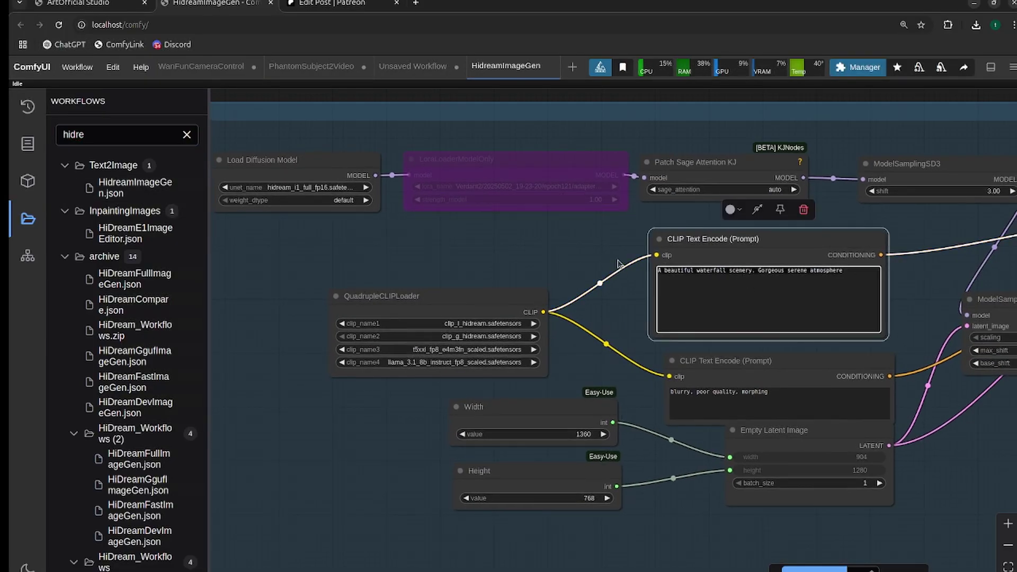
pyautogui.press('BackSpace')
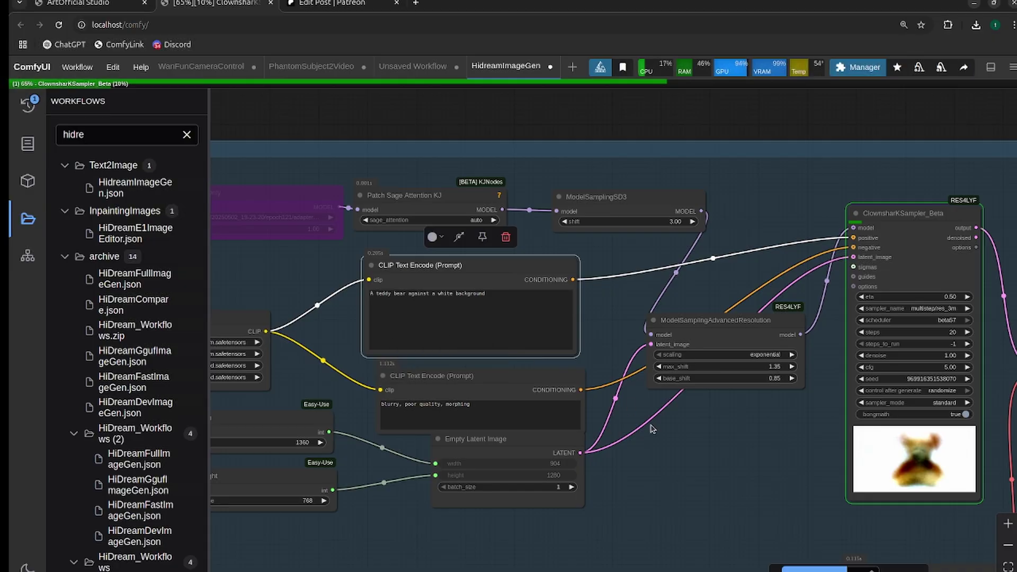
pyautogui.moveTo(650, 423); pyautogui.dragTo(659, 381)
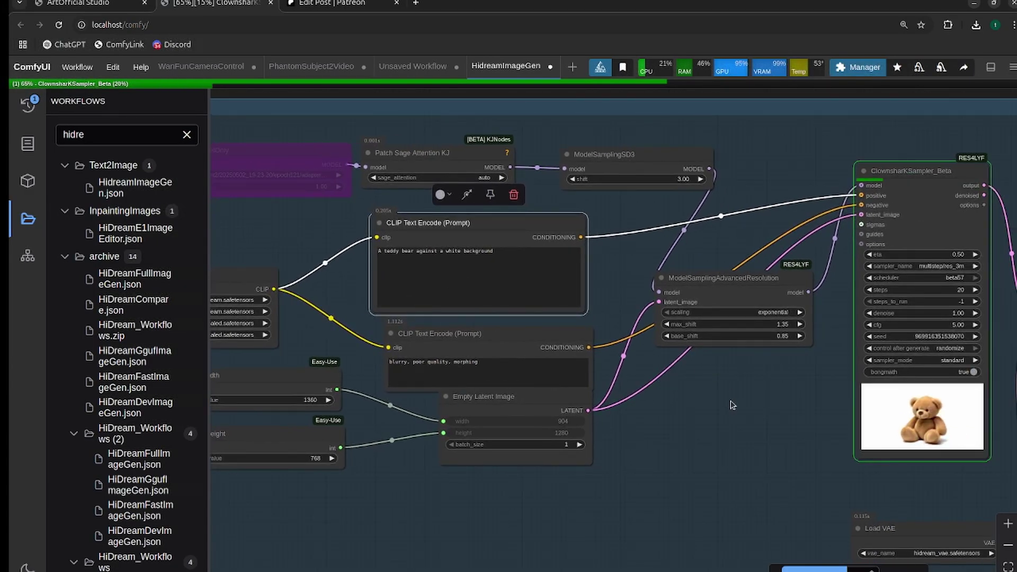
pyautogui.moveTo(732, 405); pyautogui.dragTo(604, 373)
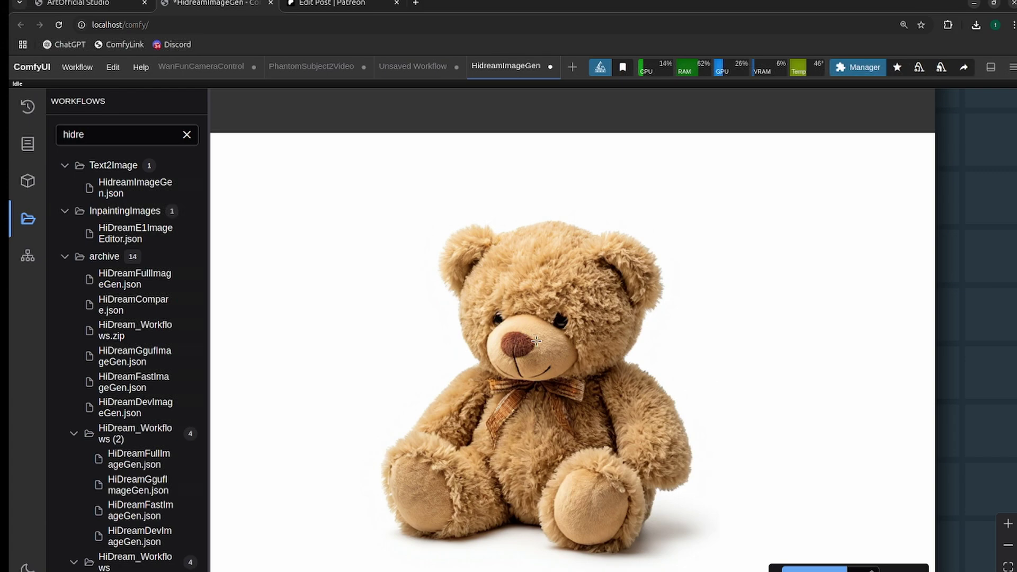
# Save the generated teddy bear image from the Preview Image node
pyautogui.moveTo(540, 342); pyautogui.dragTo(647, 333)
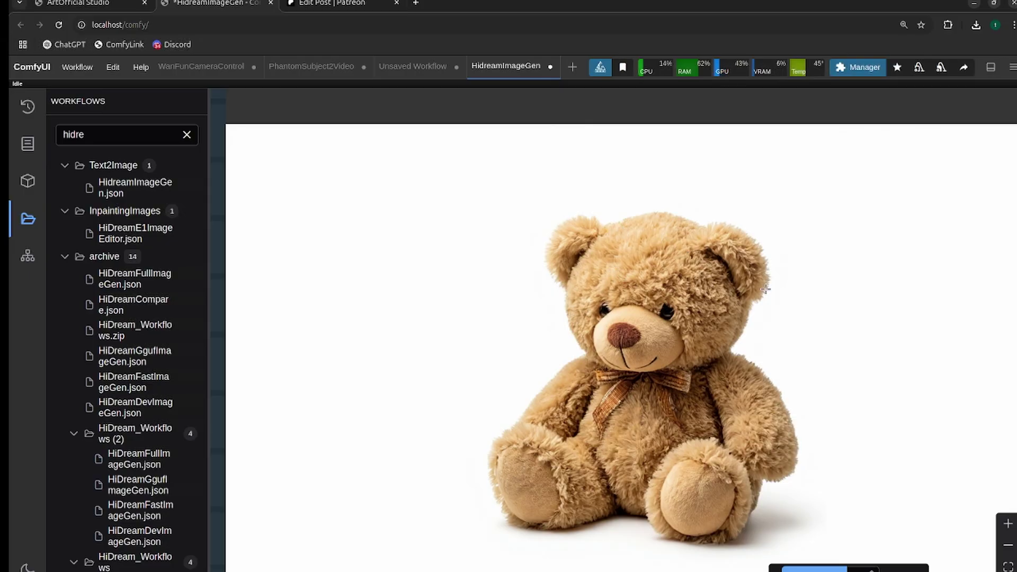
pyautogui.rightClick(683, 324)
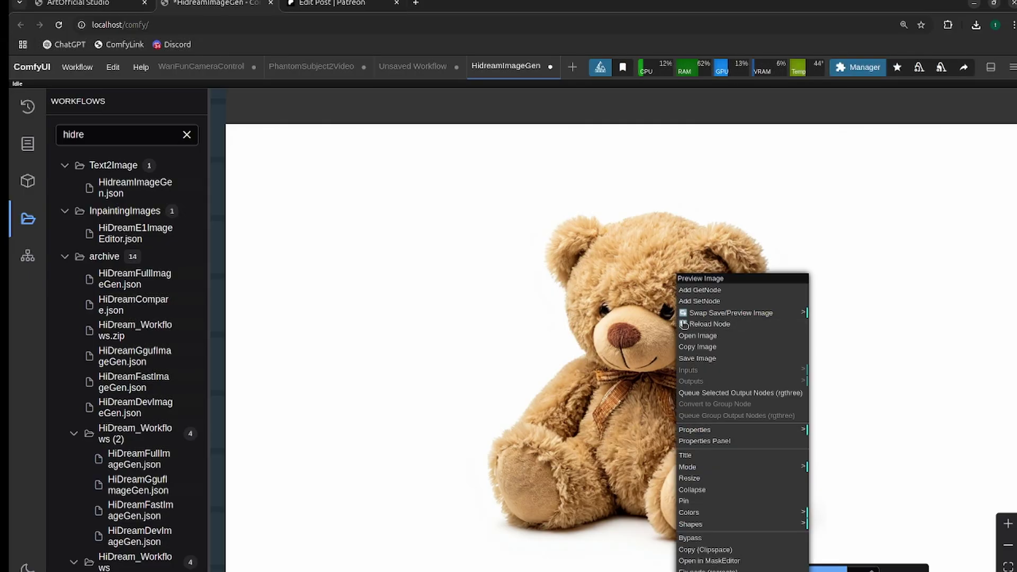
pyautogui.click(697, 358)
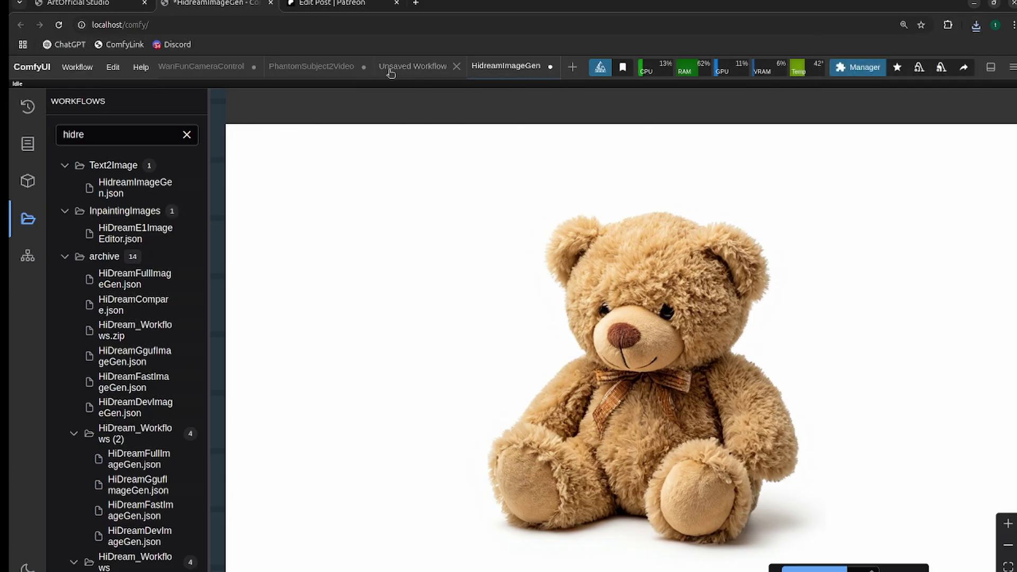
# Return to the PhantomSubject2Video workflow and load the downloaded ComfyUI_temp_pvbfs_00001_.png into the second Load Image node, replacing the brunette portrait
pyautogui.click(312, 67)
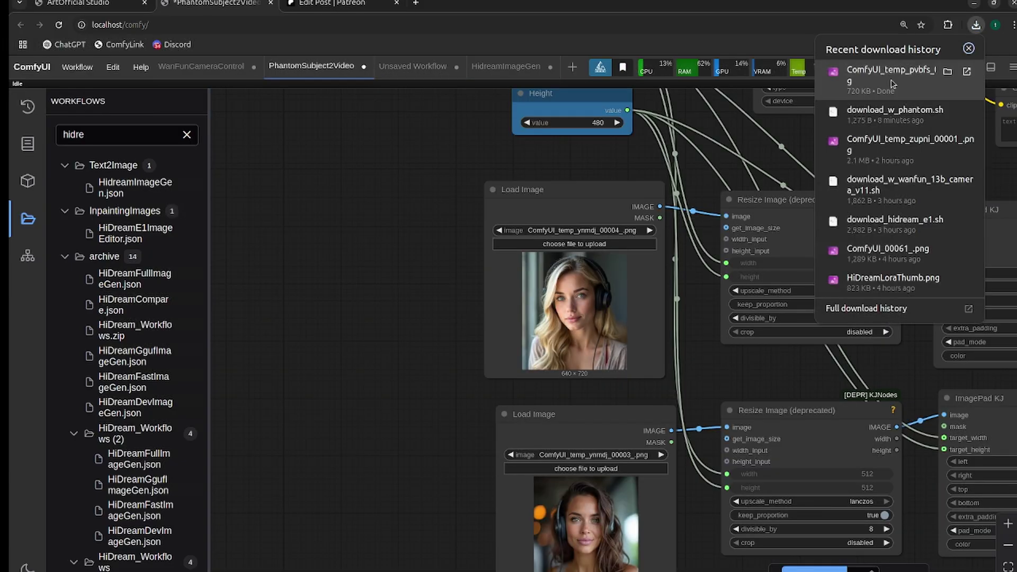
pyautogui.moveTo(894, 83); pyautogui.dragTo(575, 524)
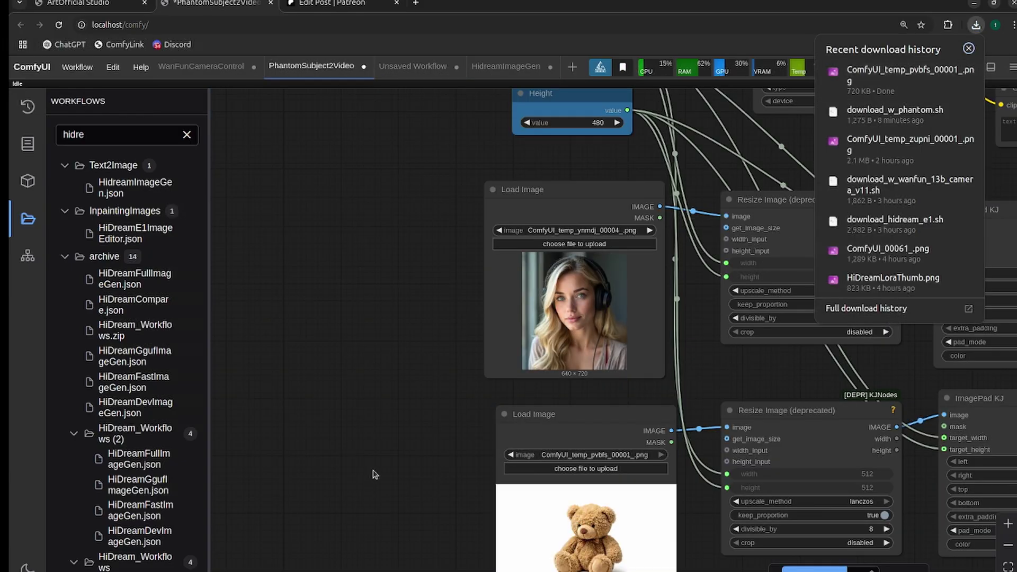
# Replace the positive prompt with "the blonde woman snuggling in bed with her teddy bear" and queue the workflow
pyautogui.scroll(2, 379, 471)
pyautogui.scroll(-1, 366, 455)
pyautogui.moveTo(351, 450); pyautogui.dragTo(250, 486)
pyautogui.scroll(-1, 276, 469)
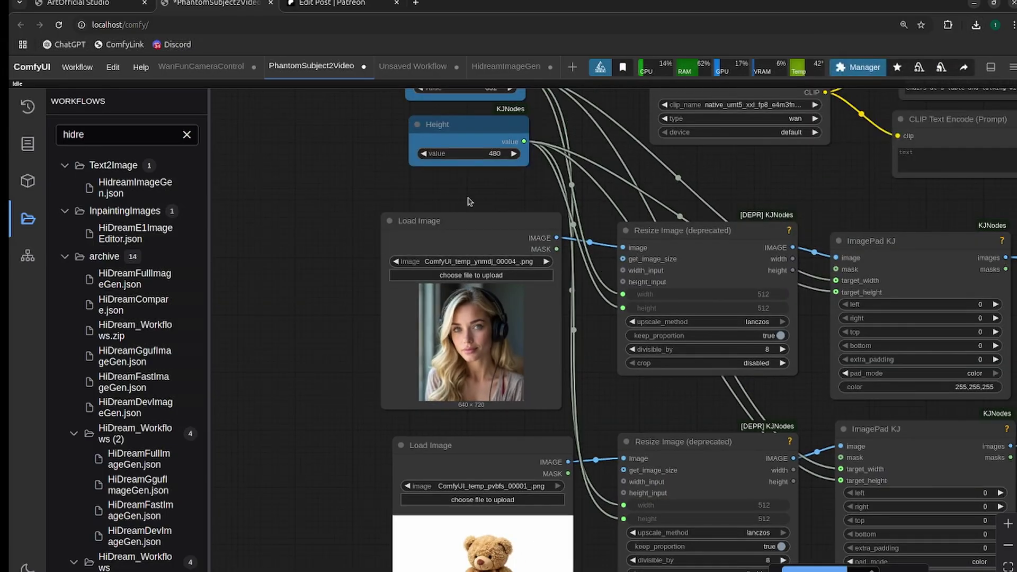
pyautogui.scroll(2, 468, 201)
pyautogui.scroll(-3, 506, 225)
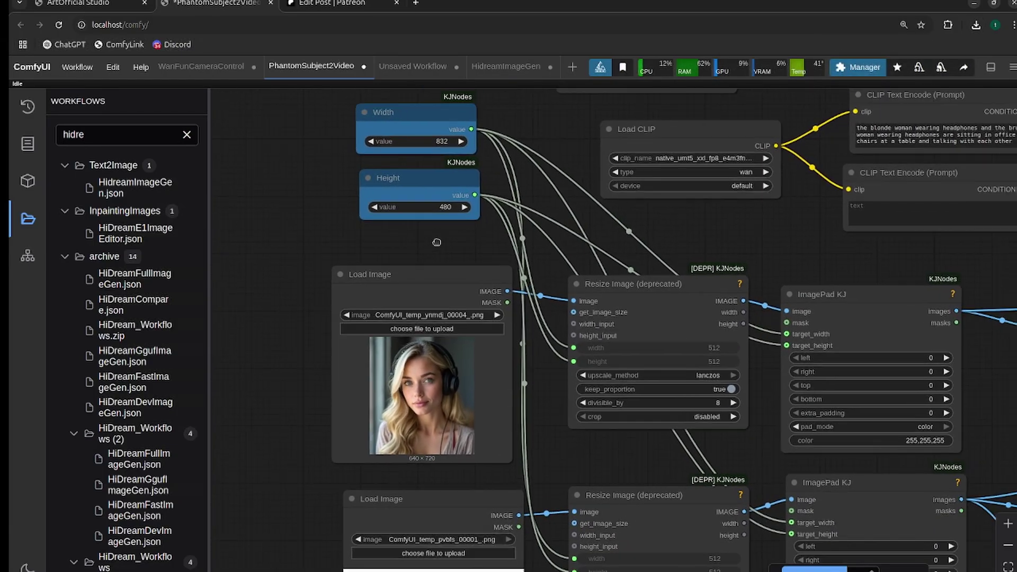
pyautogui.moveTo(709, 228); pyautogui.dragTo(628, 276)
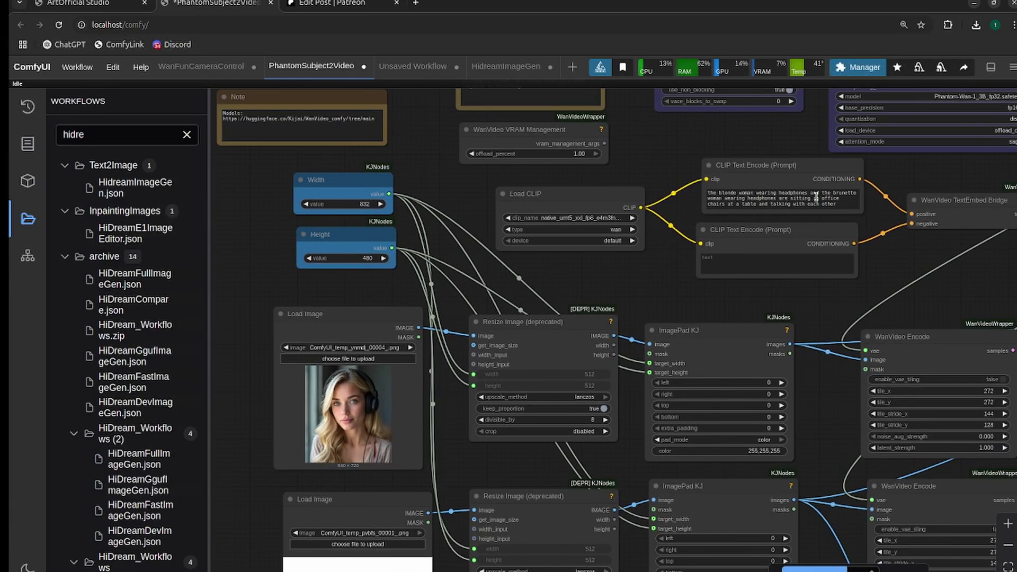
pyautogui.click(838, 205)
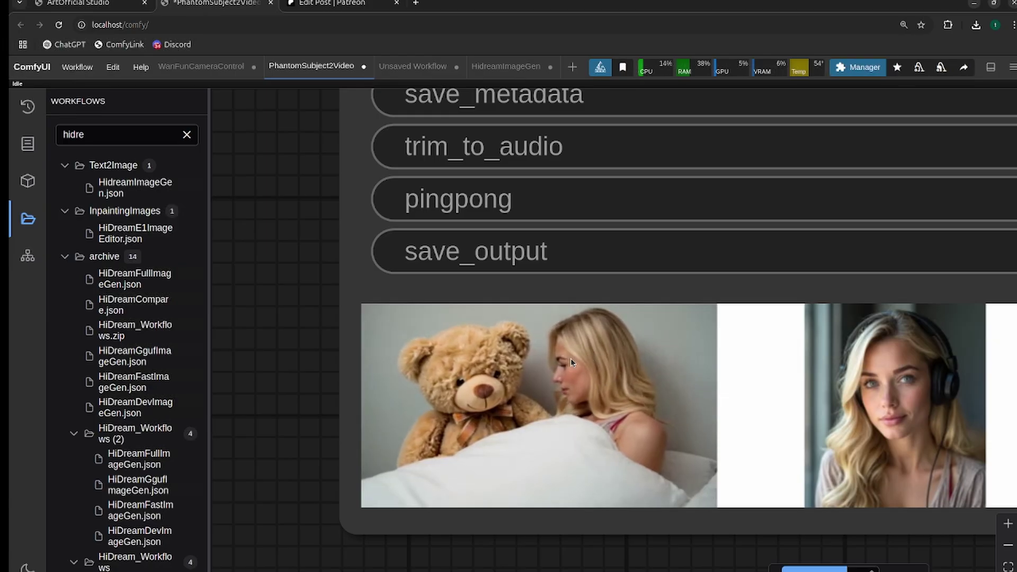
# Inspect the generated woman-and-teddy-bear clip in the concatenated preview and in the Video Combine node with save_output enabled
pyautogui.scroll(5, 538, 384)
pyautogui.scroll(-5, 538, 385)
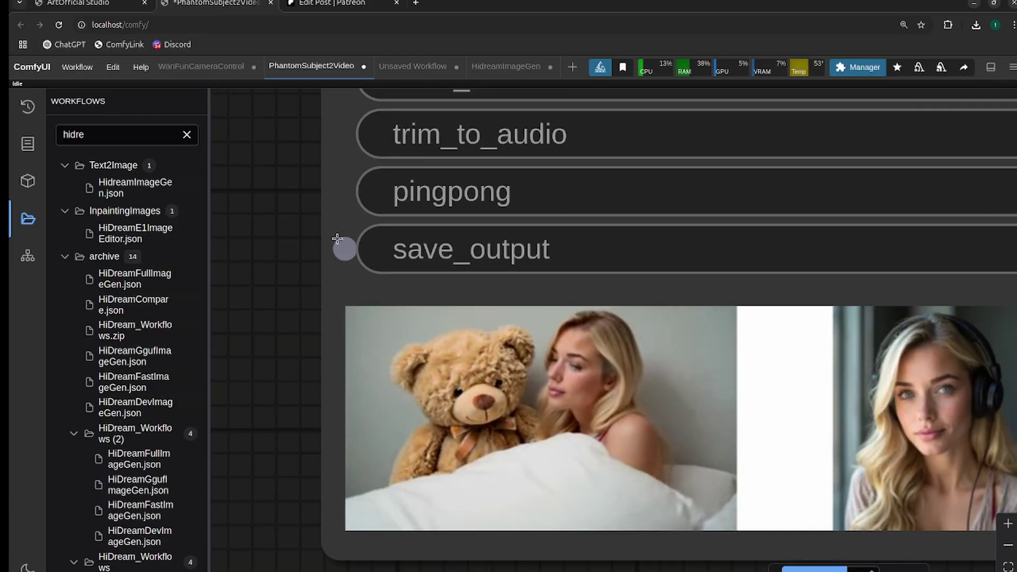
pyautogui.scroll(-1, 317, 239)
pyautogui.moveTo(313, 243); pyautogui.dragTo(407, 571)
pyautogui.scroll(1, 459, 442)
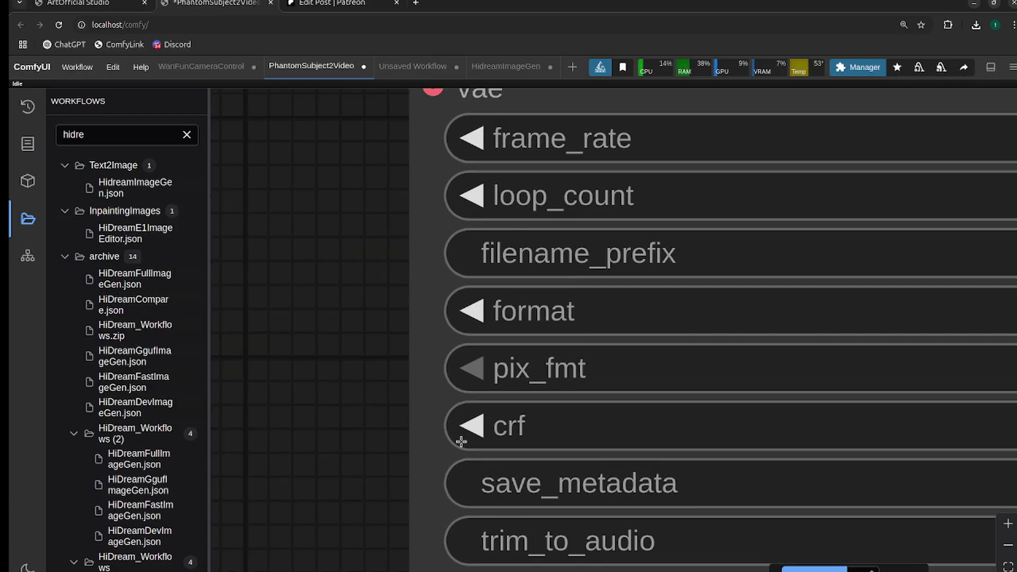
pyautogui.scroll(-10, 480, 360)
pyautogui.moveTo(376, 358); pyautogui.dragTo(375, 565)
pyautogui.moveTo(628, 259); pyautogui.dragTo(611, 500)
pyautogui.moveTo(662, 318); pyautogui.dragTo(622, 519)
pyautogui.scroll(11, 674, 414)
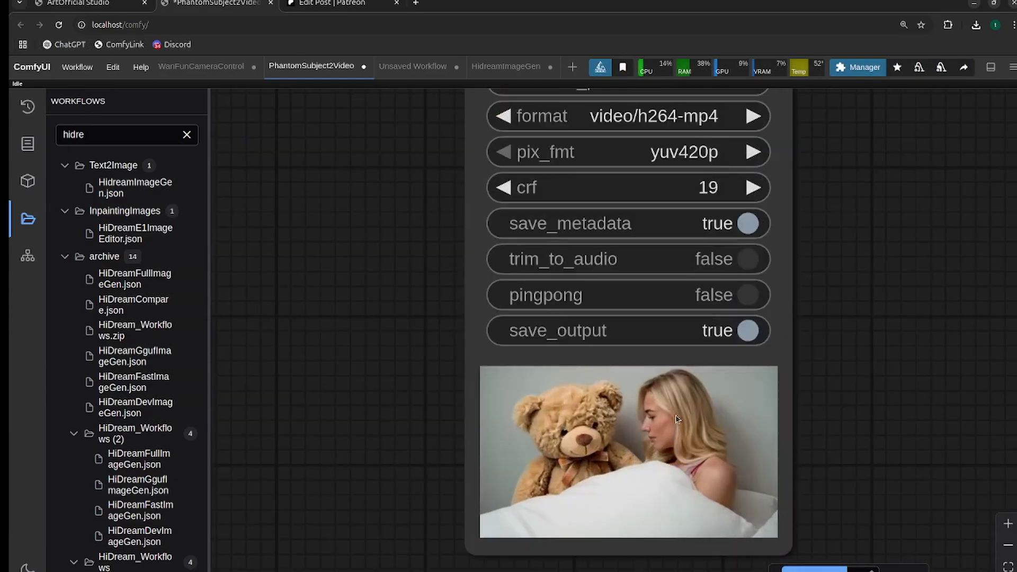
pyautogui.moveTo(894, 421); pyautogui.dragTo(955, 270)
pyautogui.scroll(3, 892, 245)
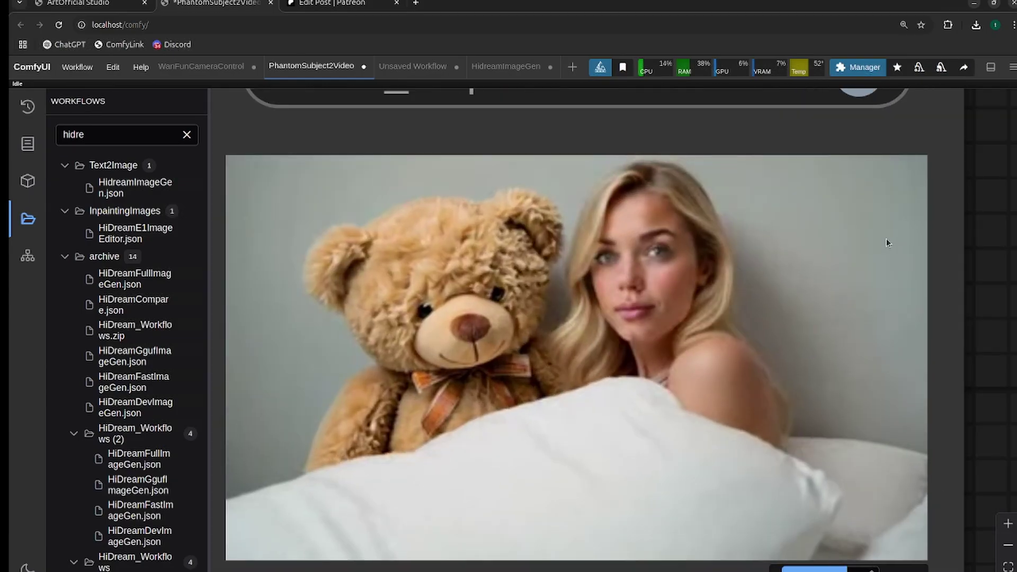
# Compare the bedroom clip with the blonde woman and teddy bear reference images in the concatenated Video Combine preview
pyautogui.scroll(-7, 452, 302)
pyautogui.scroll(-3, 509, 325)
pyautogui.scroll(6, 620, 431)
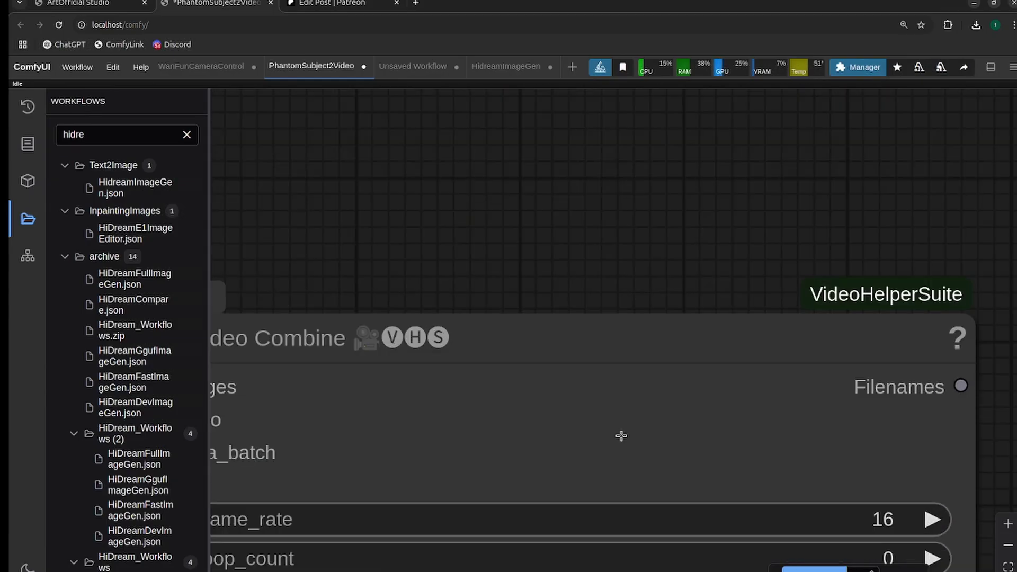
pyautogui.scroll(-1, 719, 530)
pyautogui.moveTo(719, 530); pyautogui.dragTo(745, 324)
pyautogui.scroll(5, 677, 338)
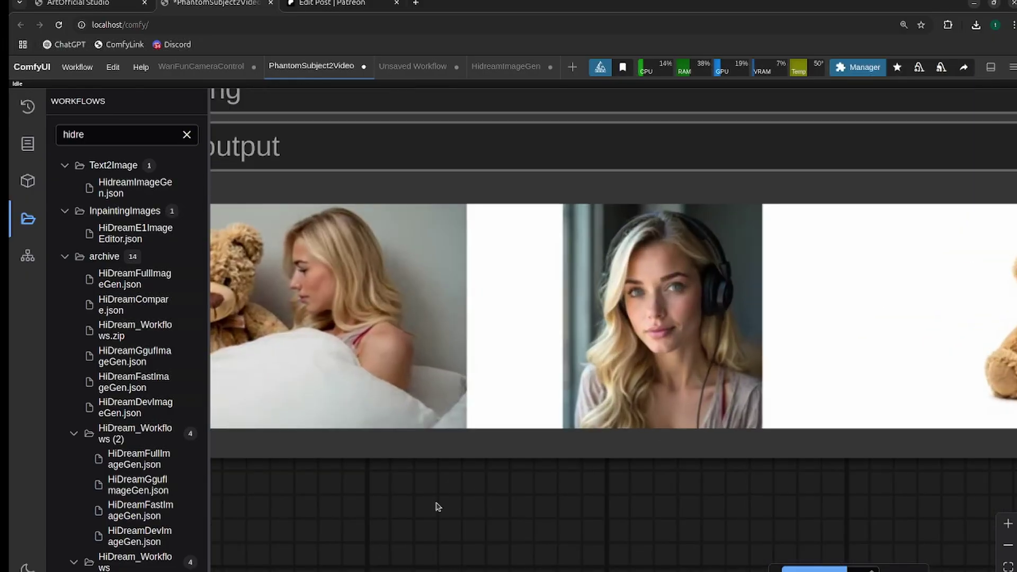
pyautogui.moveTo(456, 503)
pyautogui.mouseDown()
pyautogui.moveTo(229, 524)
pyautogui.moveTo(465, 514)
pyautogui.mouseUp()
pyautogui.scroll(-3, 232, 525)
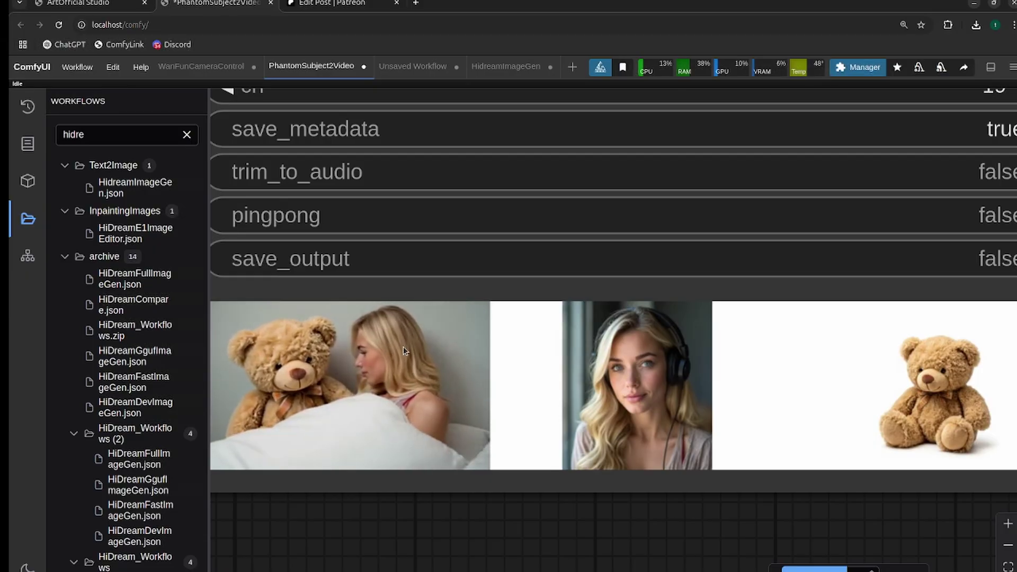
pyautogui.moveTo(489, 516); pyautogui.dragTo(560, 501)
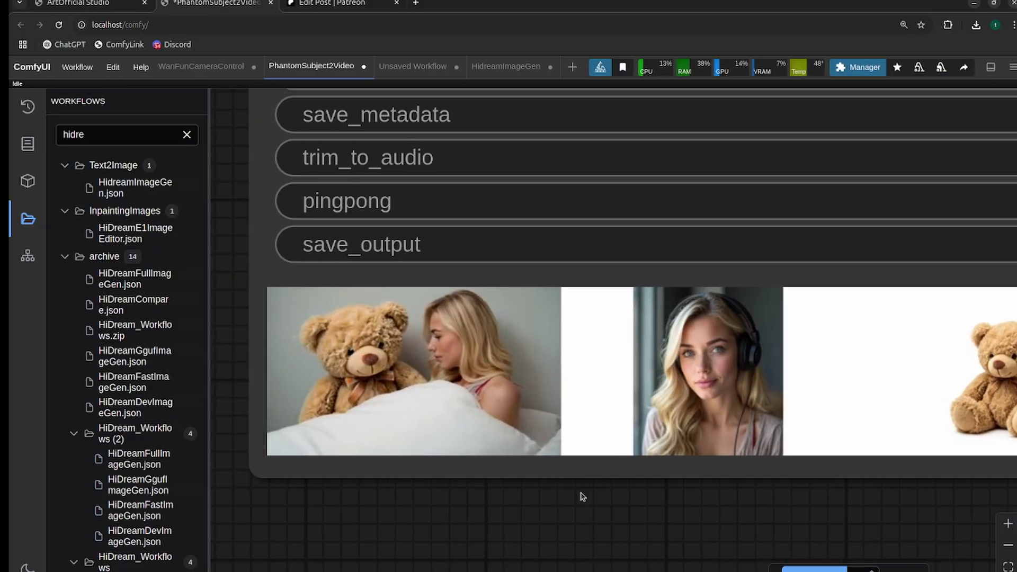
# Review the workflow back to the two Load Image nodes holding the blonde woman and teddy bear references
pyautogui.scroll(-5, 582, 497)
pyautogui.scroll(-6, 582, 497)
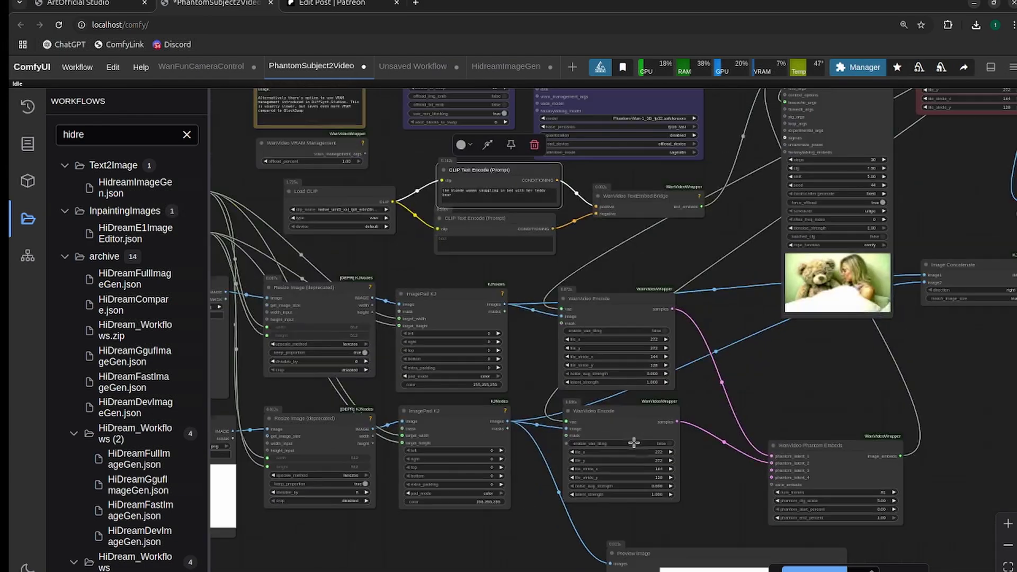
pyautogui.scroll(6, 657, 494)
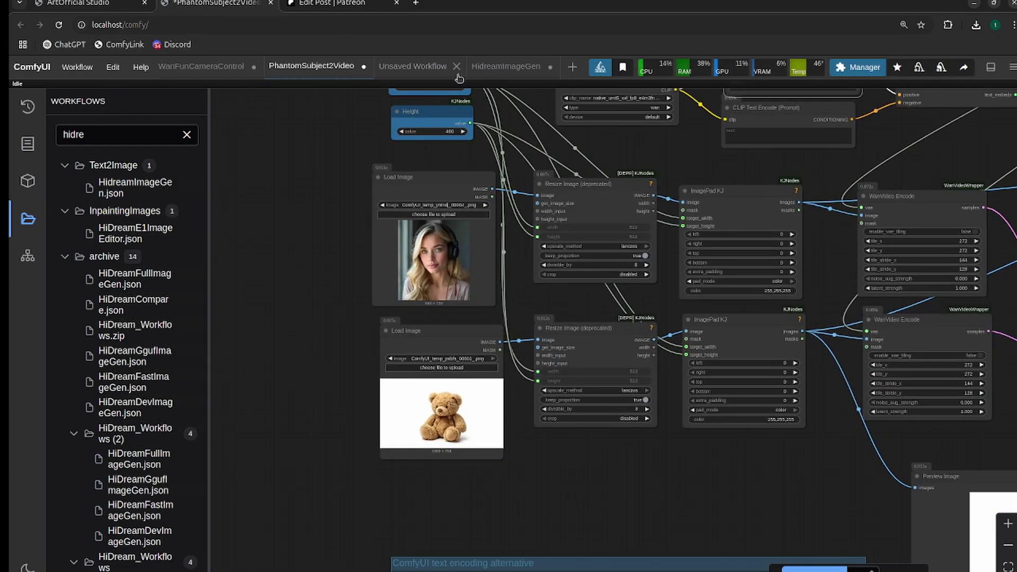
# Switch to the HidreamImageGen workflow and generate a 1360 × 768 image of a brown-and-white dog on grass
pyautogui.click(506, 67)
pyautogui.scroll(-11, 524, 305)
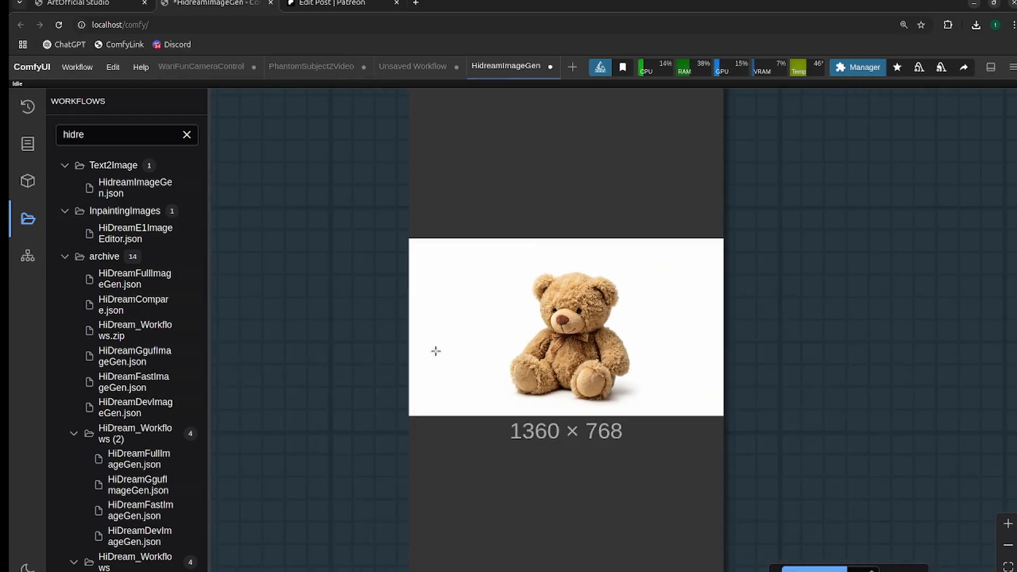
pyautogui.moveTo(233, 392); pyautogui.dragTo(990, 300)
pyautogui.scroll(-11, 606, 399)
pyautogui.moveTo(445, 419); pyautogui.dragTo(1014, 404)
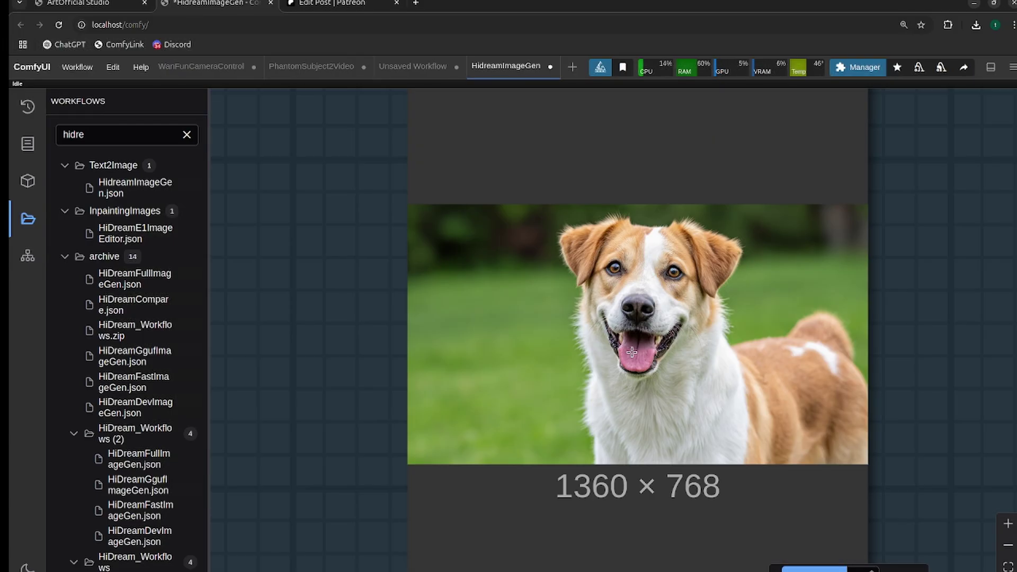
# Examine the generated dog image up close in the HiDream output preview
pyautogui.scroll(2, 769, 342)
pyautogui.scroll(1, 770, 342)
pyautogui.scroll(2, 634, 347)
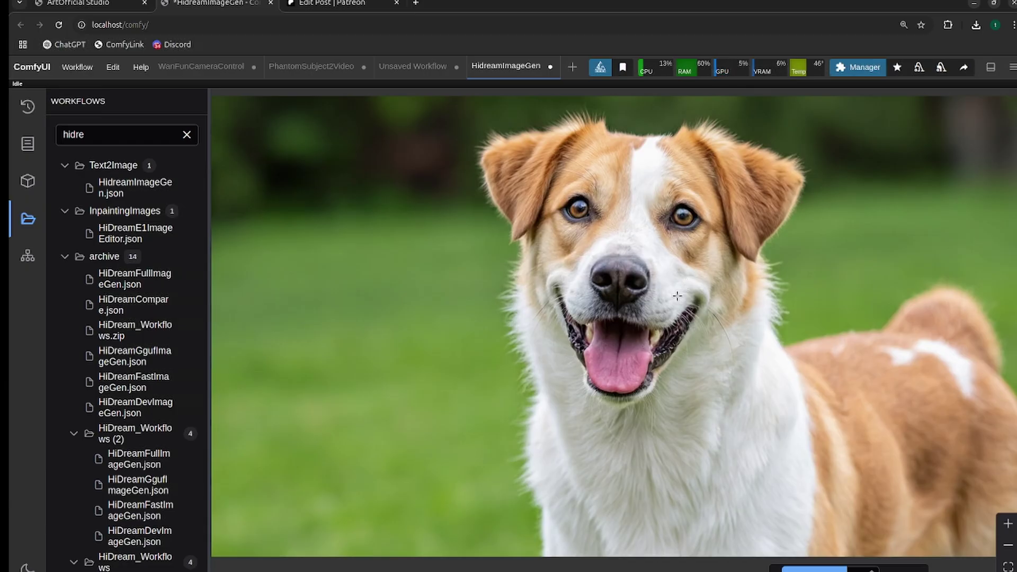
pyautogui.scroll(-2, 677, 295)
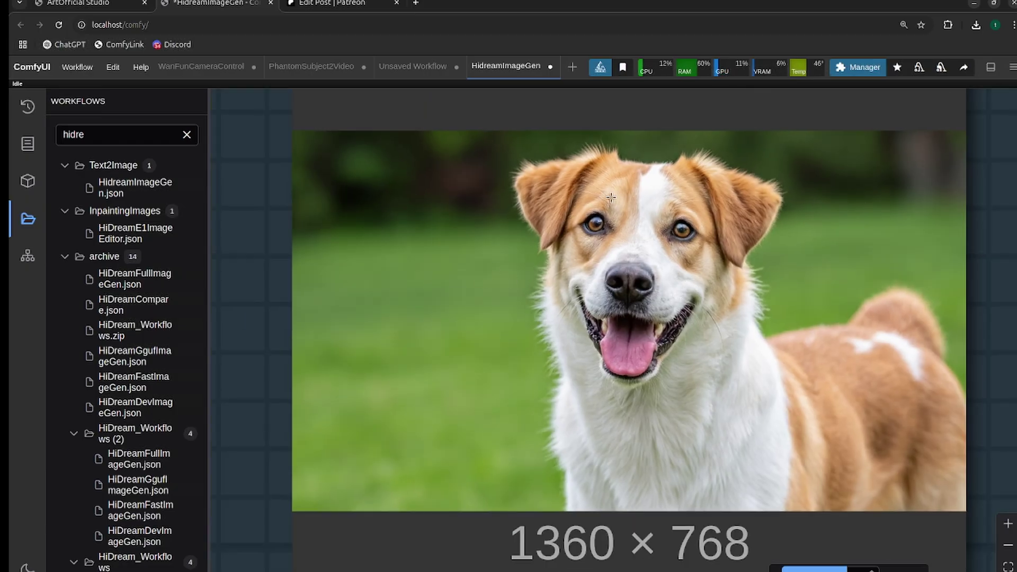
pyautogui.scroll(-1, 731, 233)
pyautogui.scroll(-2, 1003, 328)
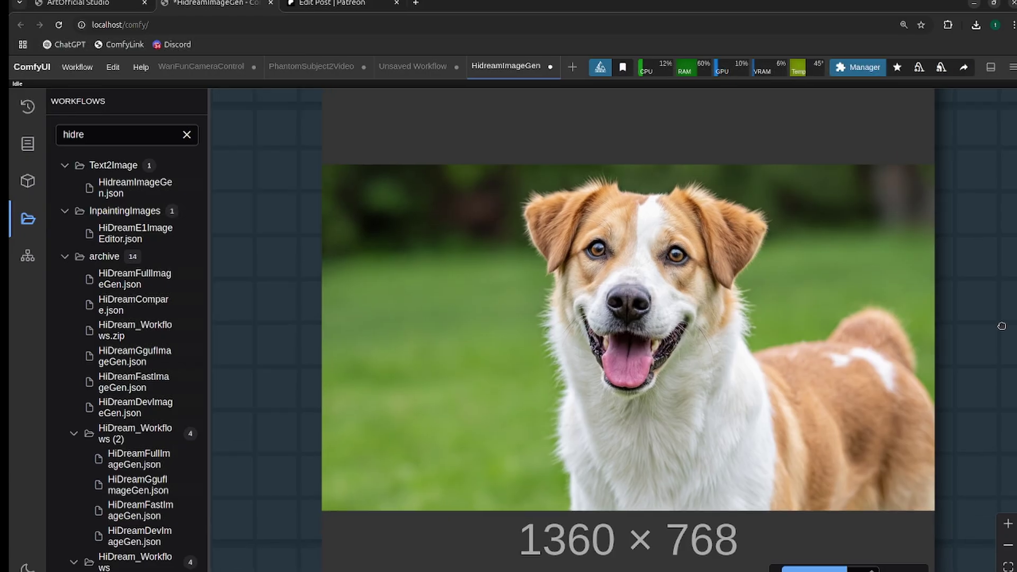
# Review the HiDream workflow around the sampler, VAE Decode and Clean VRAM Used nodes
pyautogui.scroll(-5, 999, 328)
pyautogui.scroll(-10, 413, 322)
pyautogui.moveTo(275, 322); pyautogui.dragTo(779, 386)
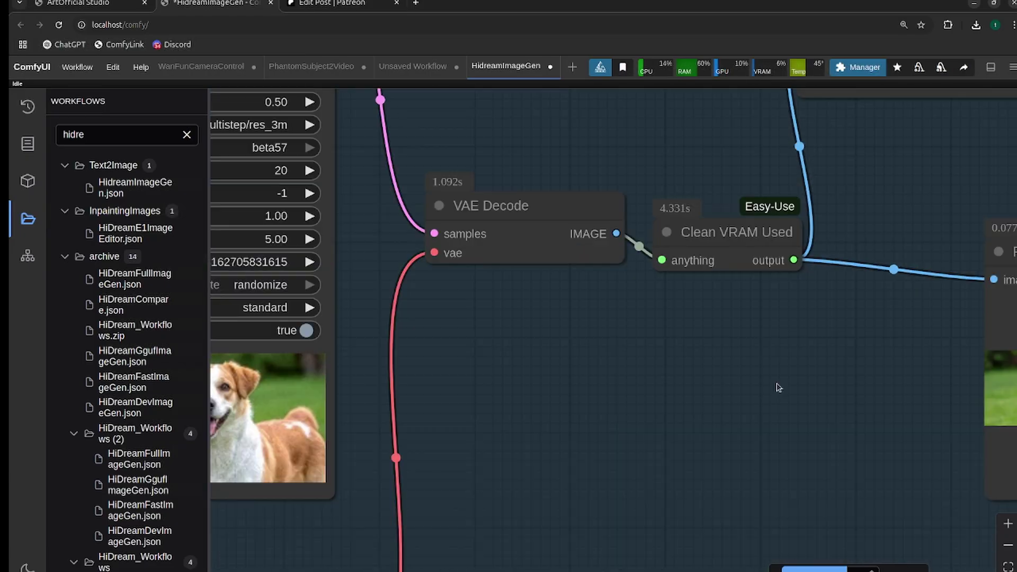
pyautogui.scroll(-4, 635, 375)
pyautogui.moveTo(632, 376); pyautogui.dragTo(407, 346)
pyautogui.scroll(6, 563, 299)
pyautogui.scroll(-6, 821, 427)
# Save the dog image and load it into PhantomSubject2Video's first Load Image node, replacing the blonde woman reference
pyautogui.scroll(17, 761, 365)
pyautogui.moveTo(556, 369); pyautogui.dragTo(927, 405)
pyautogui.scroll(1, 829, 385)
pyautogui.scroll(5, 829, 385)
pyautogui.scroll(-2, 812, 381)
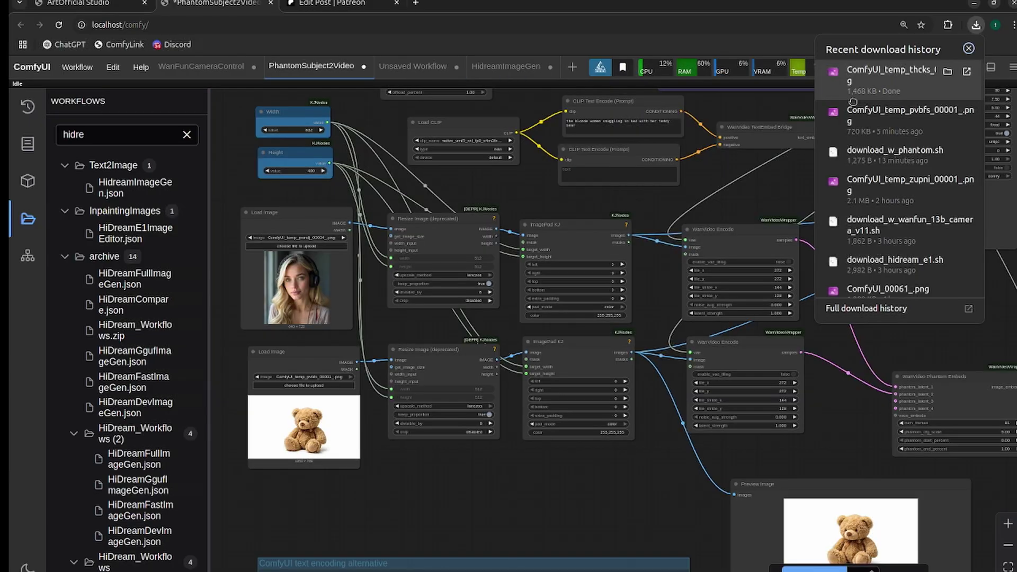
pyautogui.moveTo(896, 78); pyautogui.dragTo(318, 285)
# Edit the positive CLIP Text Encode prompt for the dog and teddy bear subjects and generate the video
pyautogui.moveTo(599, 475); pyautogui.dragTo(420, 486)
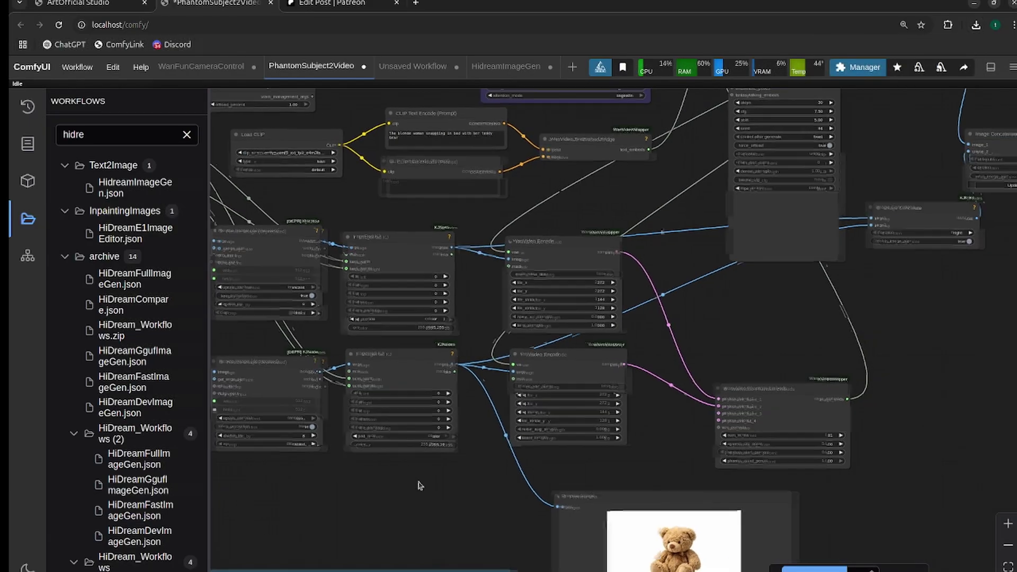
pyautogui.scroll(-1, 420, 484)
pyautogui.moveTo(488, 222); pyautogui.dragTo(661, 293)
pyautogui.scroll(5, 660, 292)
pyautogui.scroll(1, 589, 285)
pyautogui.moveTo(556, 231); pyautogui.dragTo(763, 269)
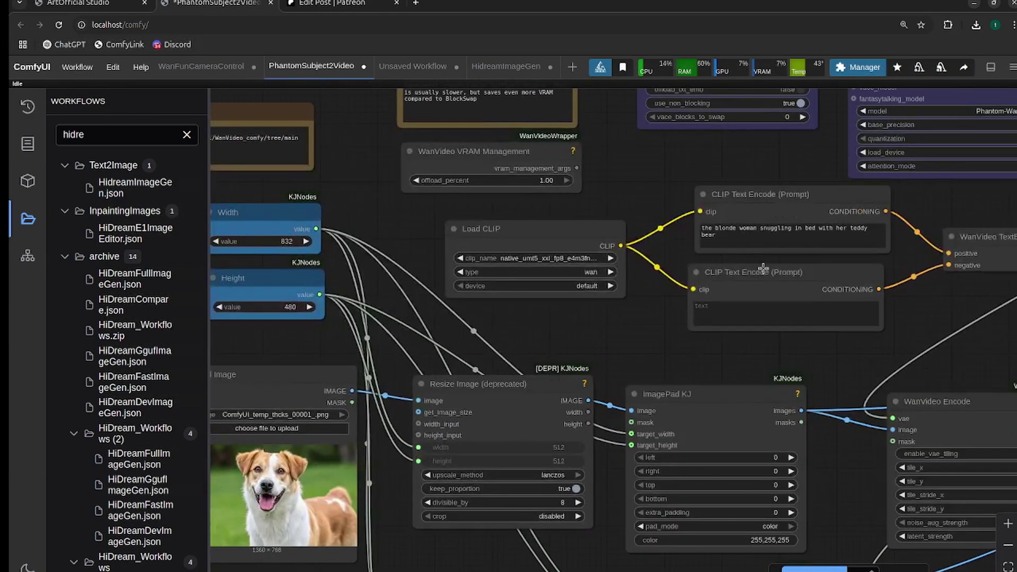
pyautogui.click(734, 241)
# Compare the generated dog-and-teddy-bear clip with its two reference images in the concatenated Video Combine preview
pyautogui.scroll(-3, 726, 201)
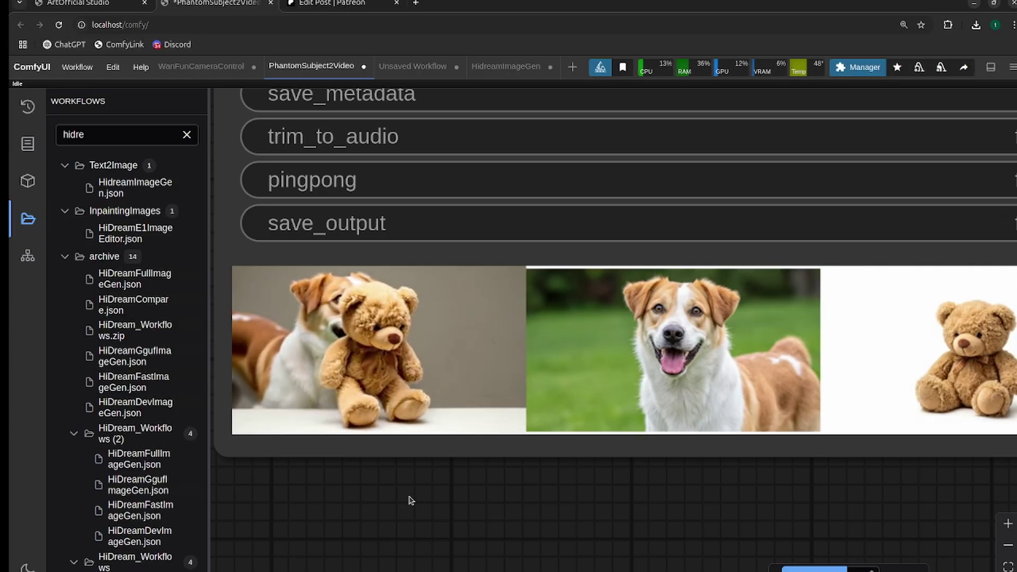
pyautogui.scroll(-1, 410, 498)
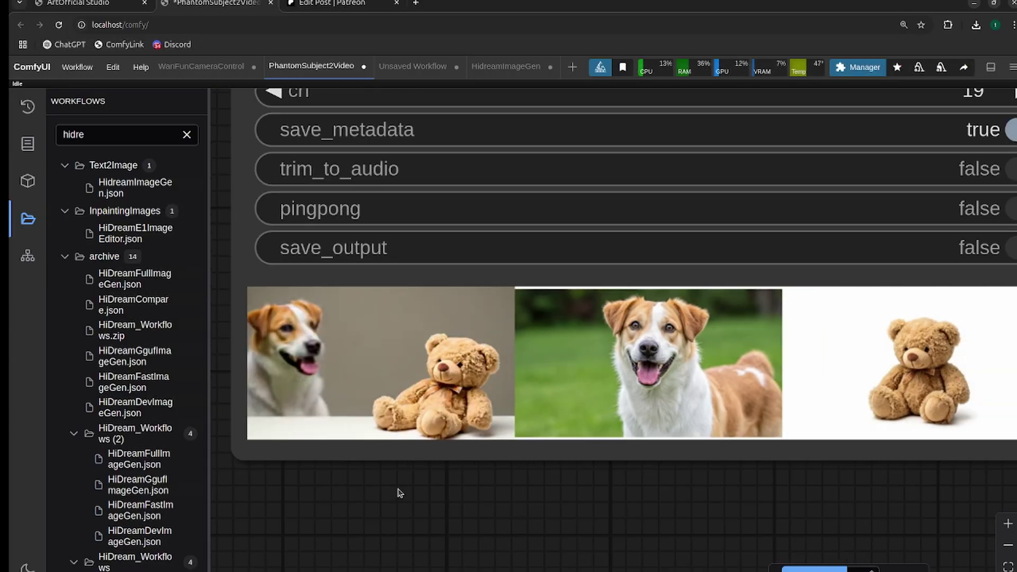
pyautogui.scroll(-2, 488, 483)
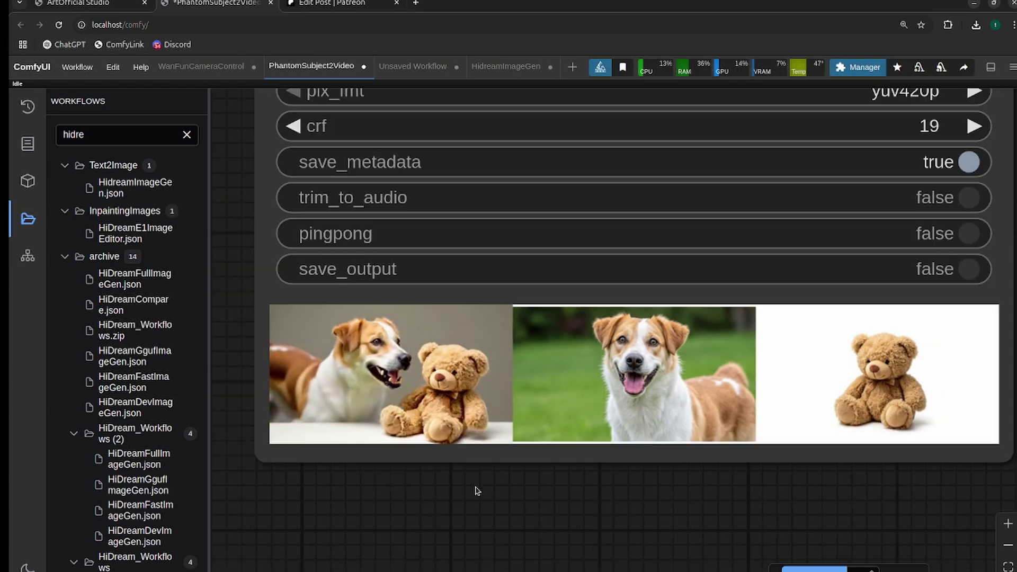
# Switch to the ArtOfficial Studio control panel page
pyautogui.click(71, 4)
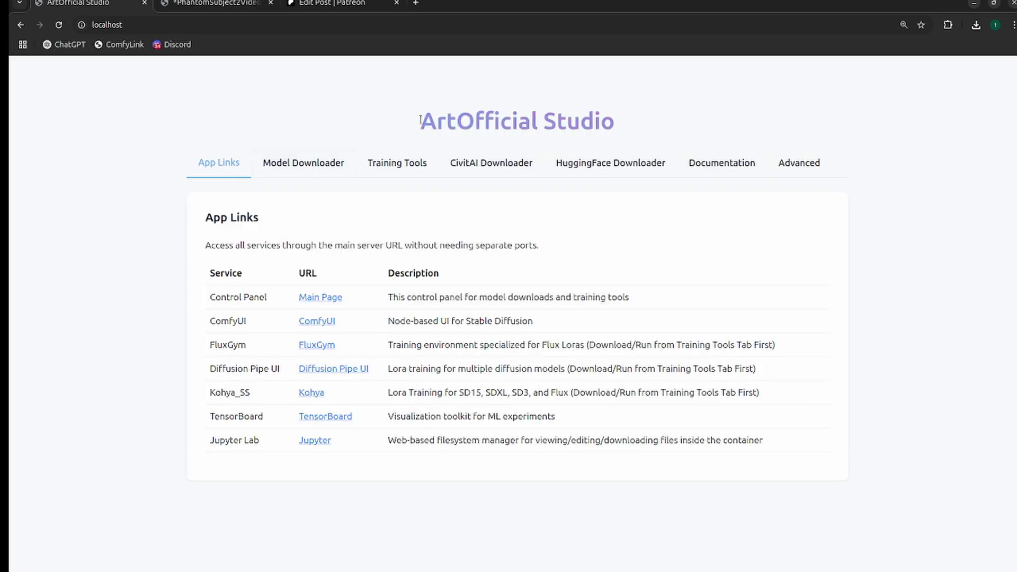